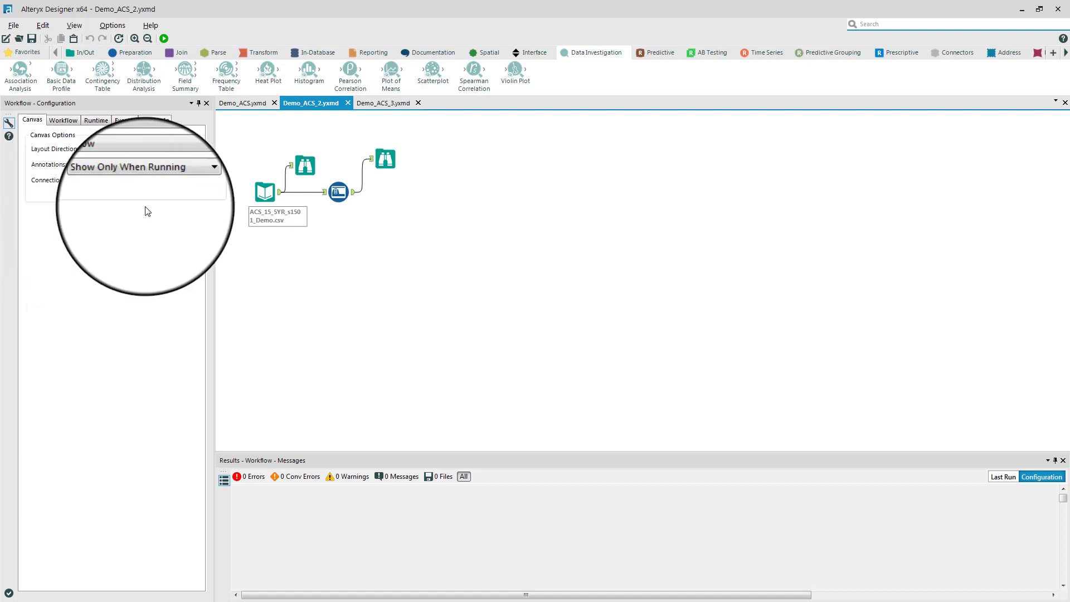
Step: Inspect the input, Auto Field and Browse tools, then switch to the Demo_ACS_3 workflow
click(265, 192)
click(335, 194)
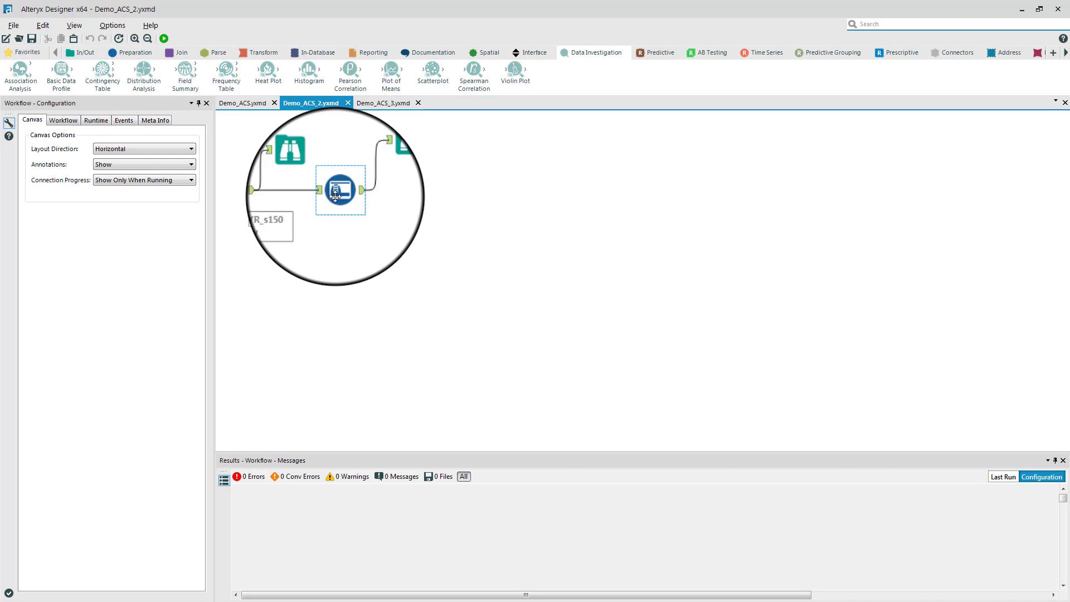
click(262, 194)
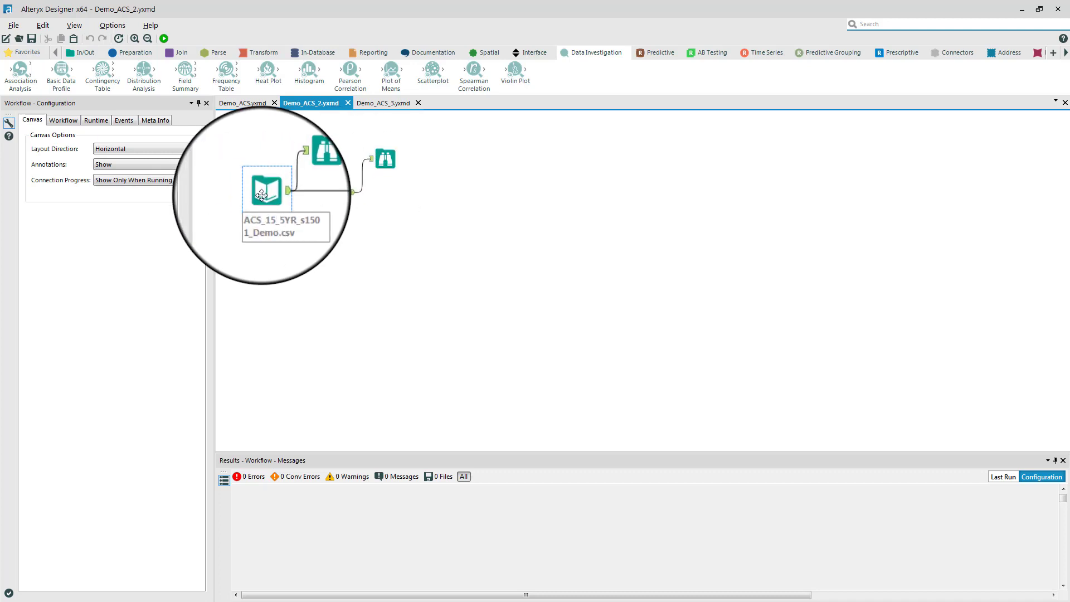
click(302, 169)
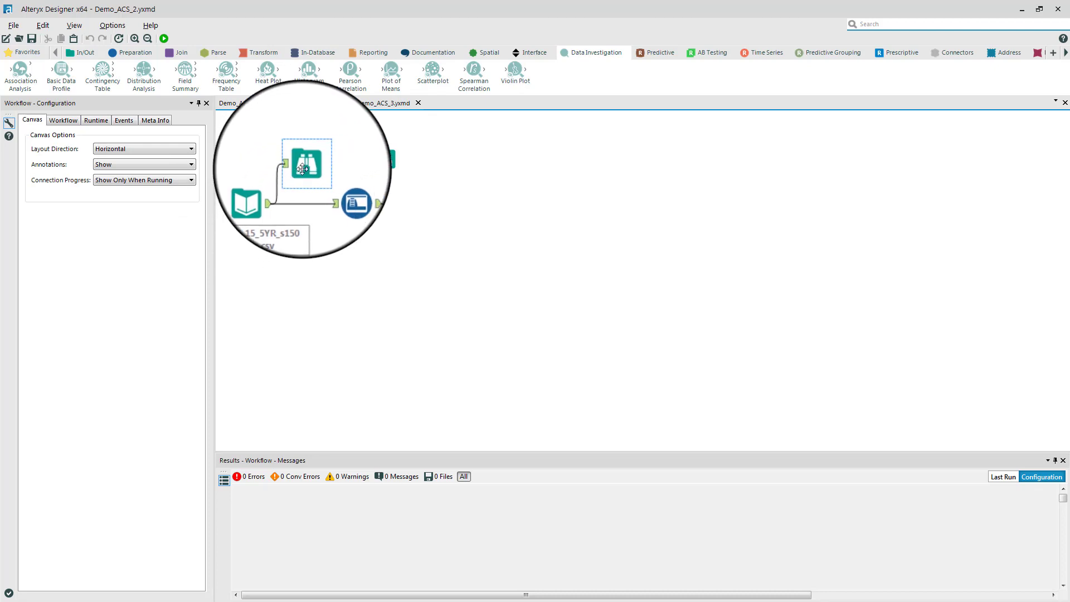
click(372, 110)
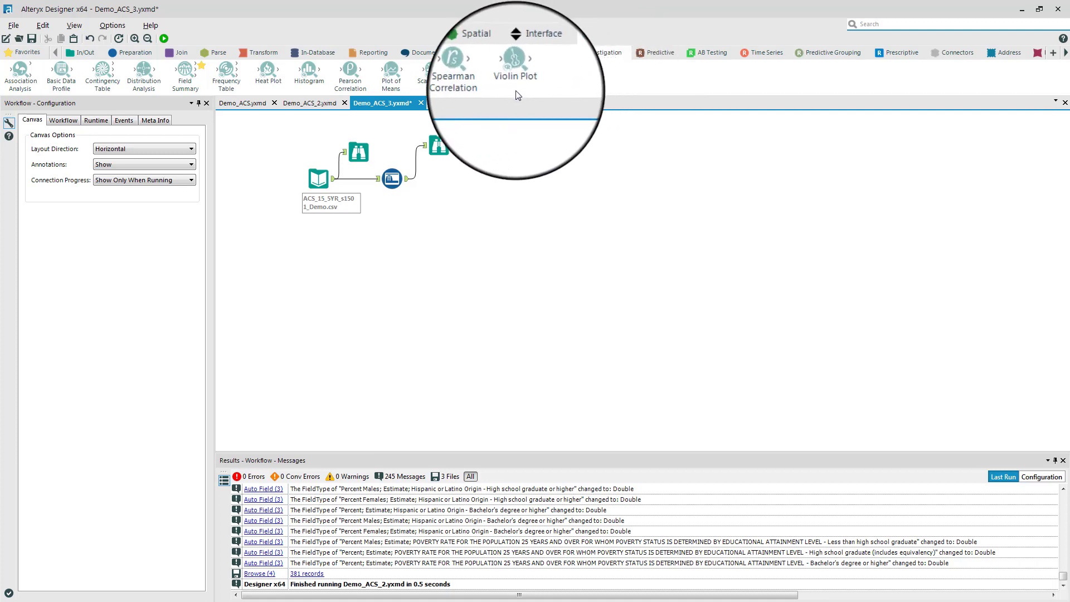
Step: Mark the Field Summary tool as a favourite in the Data Investigation palette
click(190, 71)
mouse_move(189, 69)
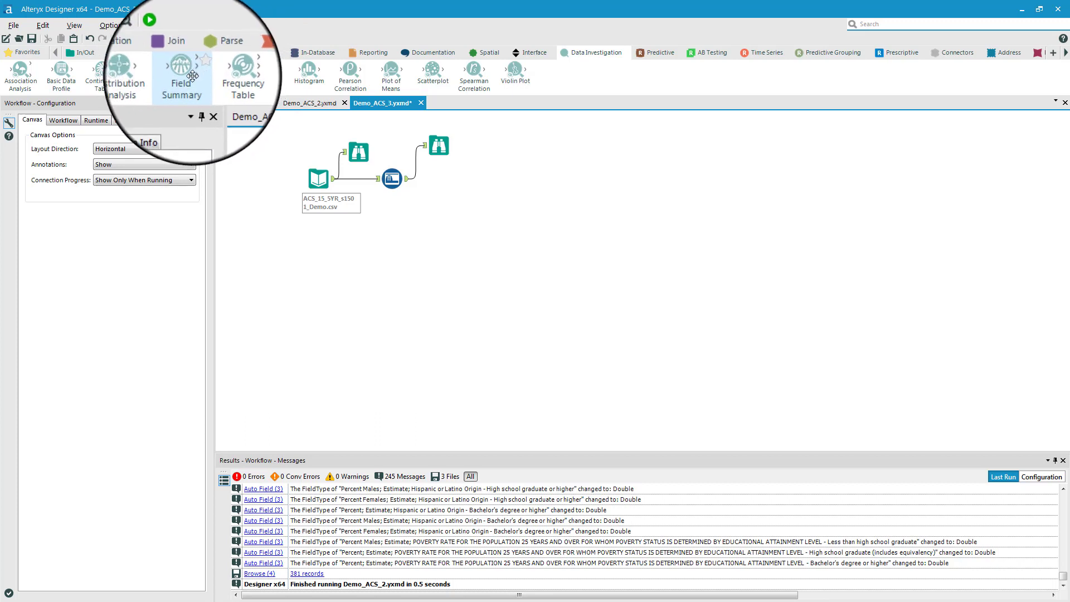
click(201, 65)
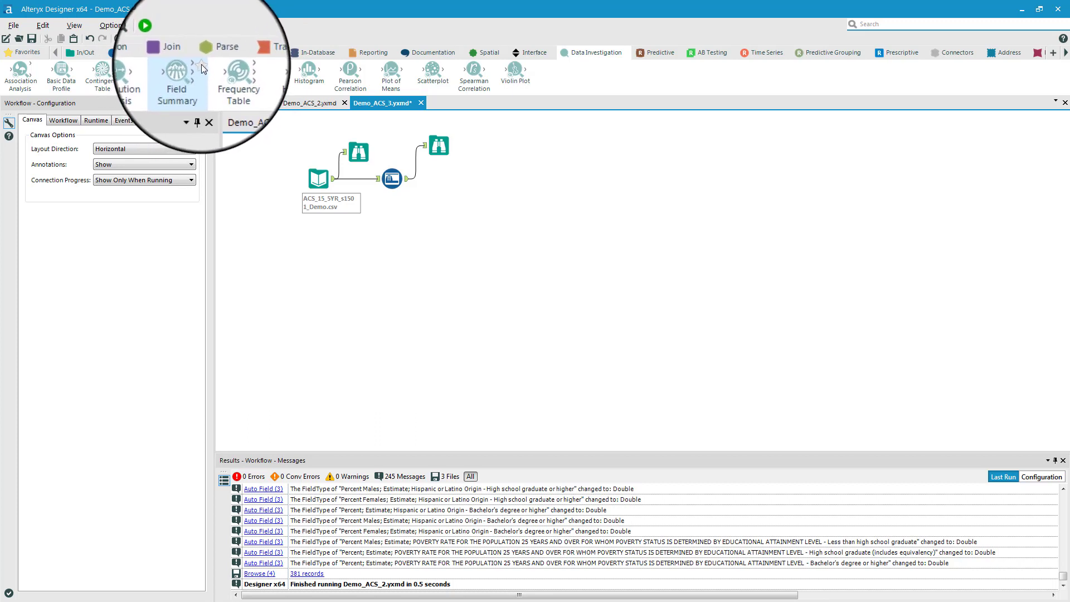
Step: Check the Favorites list, then bring up the Field Summary description card
click(25, 55)
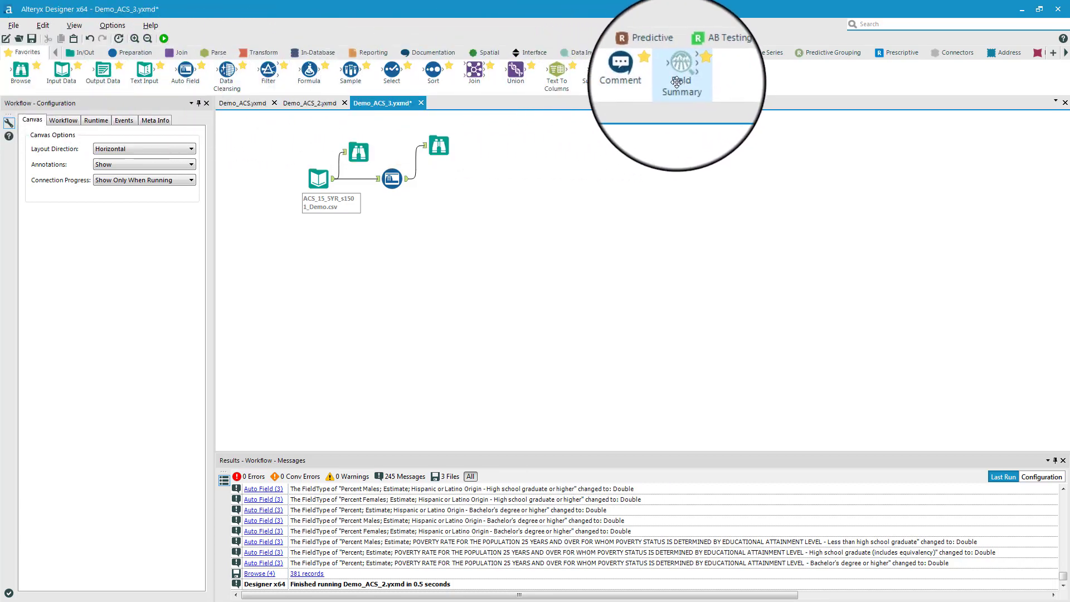
click(582, 53)
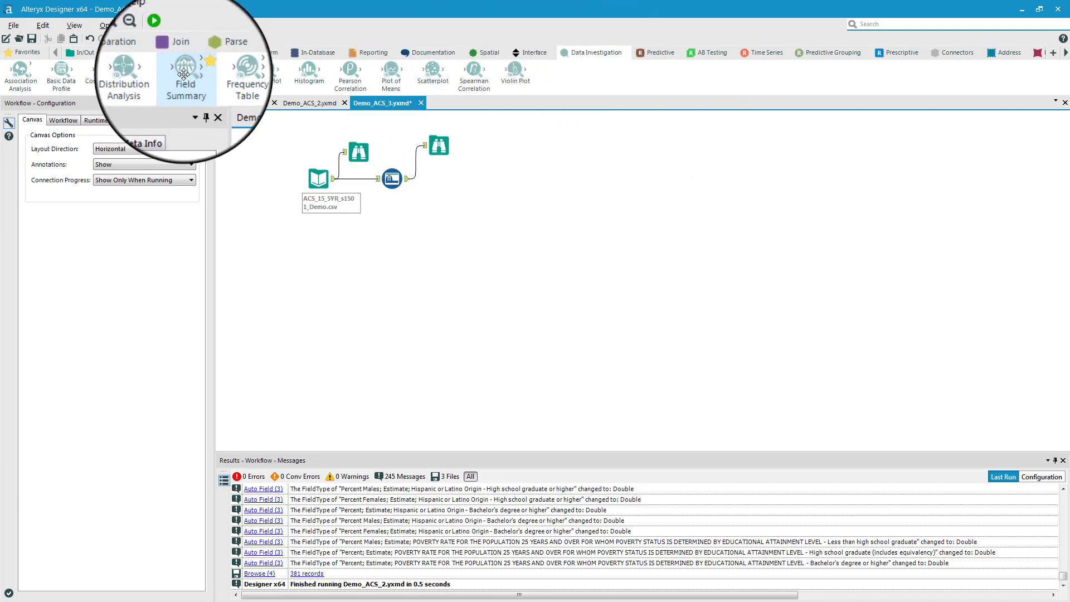
drag(184, 78, 180, 105)
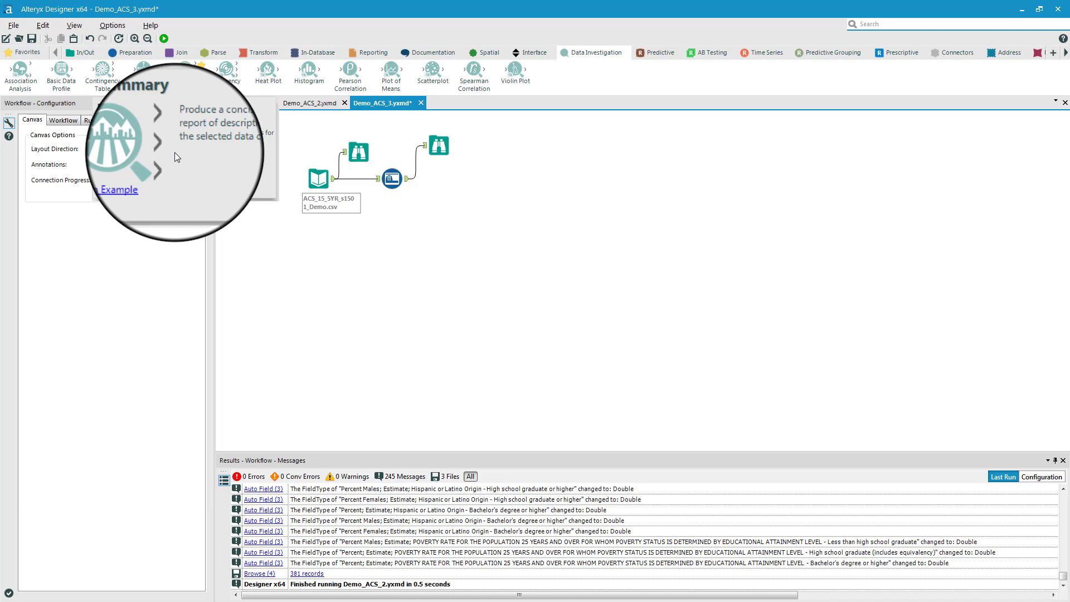
Step: Open the Field_Summary example workflow and inspect its Field Summary and Browse tools
click(138, 180)
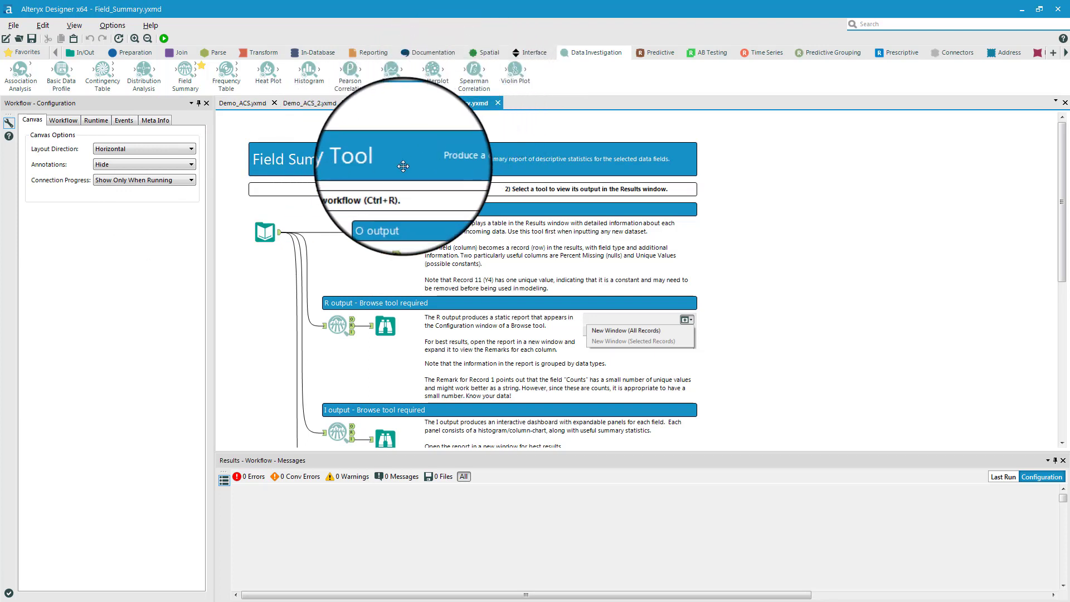
scroll(399, 176, down, 1)
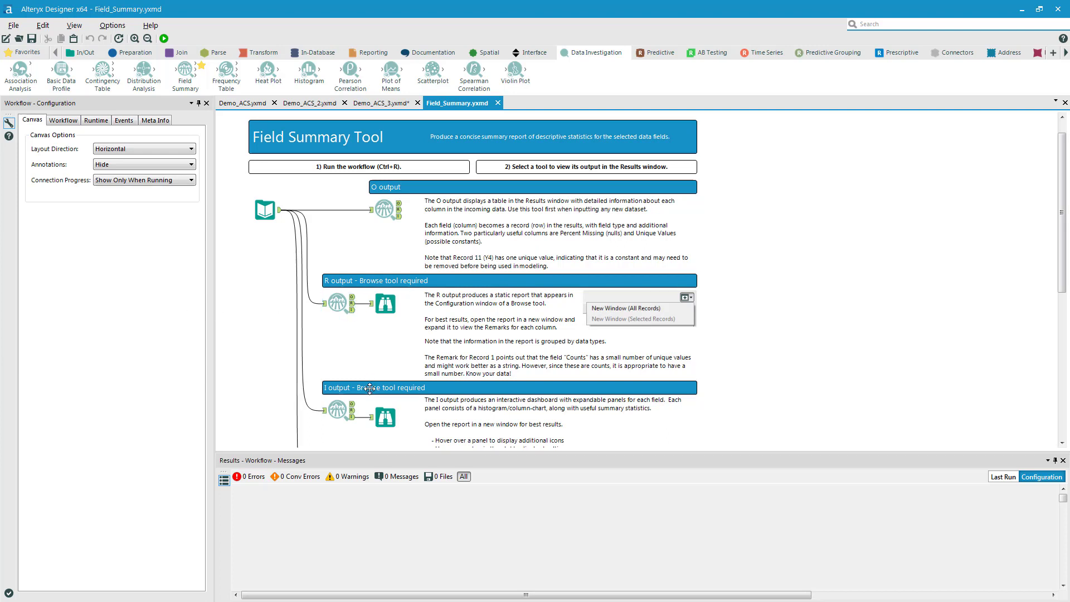
scroll(384, 377, down, 1)
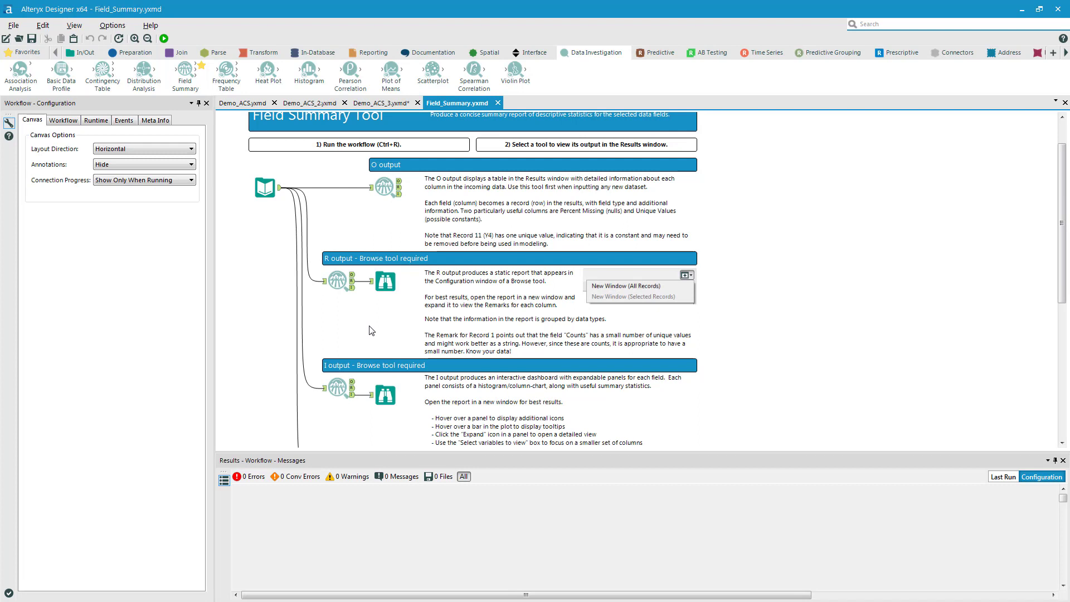
click(330, 288)
click(384, 400)
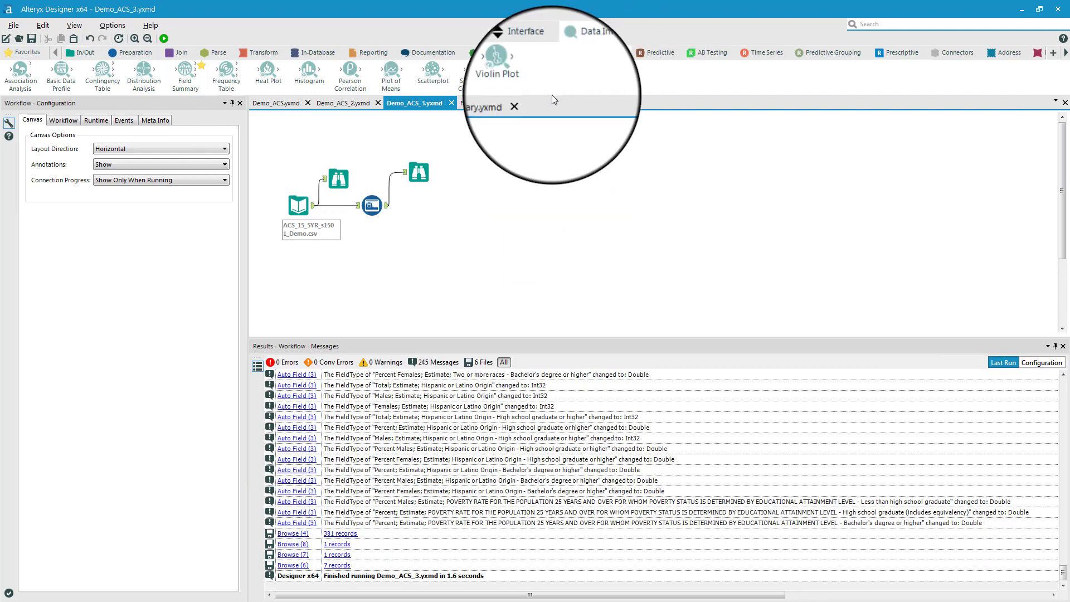
Step: Add a Field Summary tool to the canvas and connect the Auto Field output to it
drag(188, 83, 489, 206)
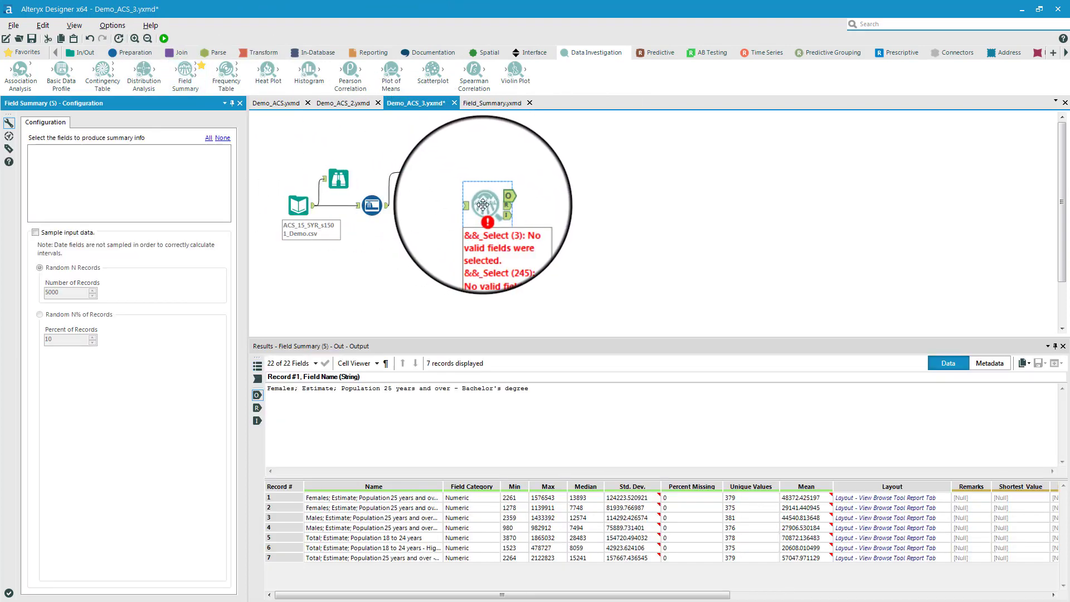
click(389, 213)
drag(389, 213, 463, 211)
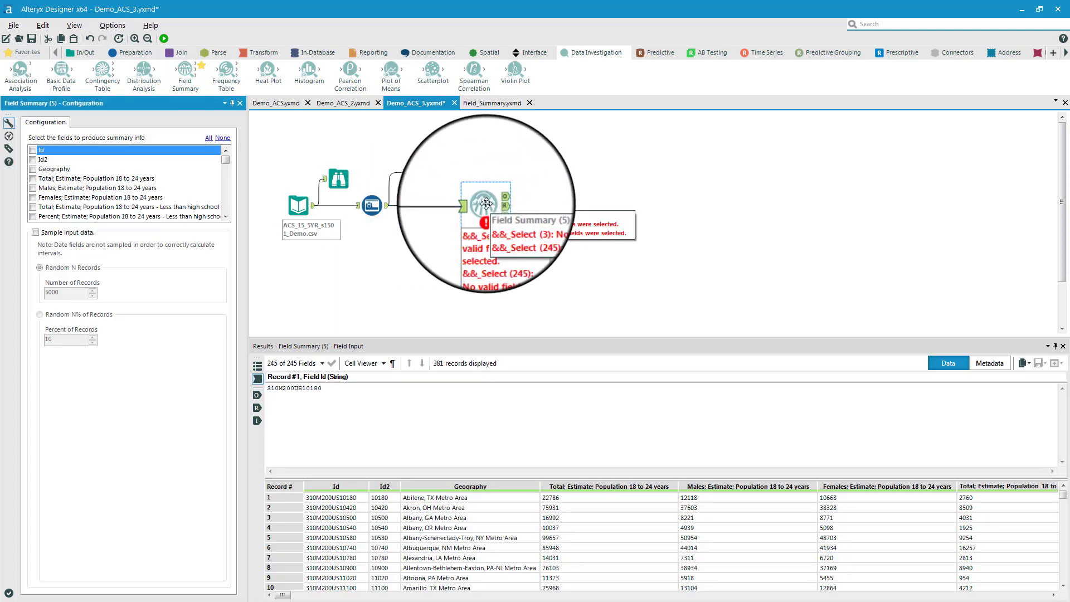
Step: Attach Browse tools to all three Field Summary outputs with Add All Browses
right_click(486, 204)
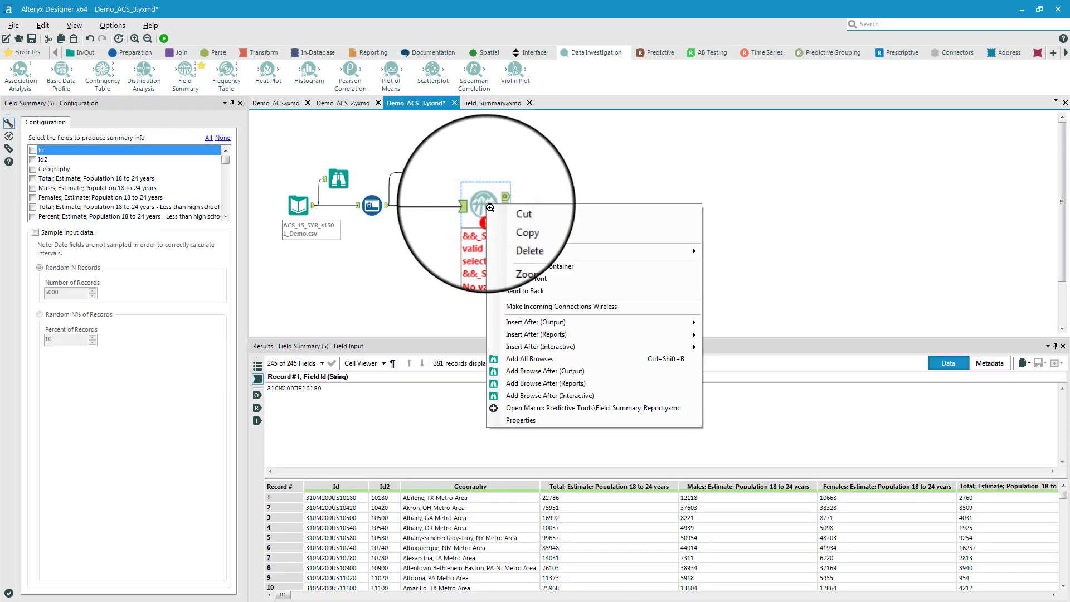
click(516, 360)
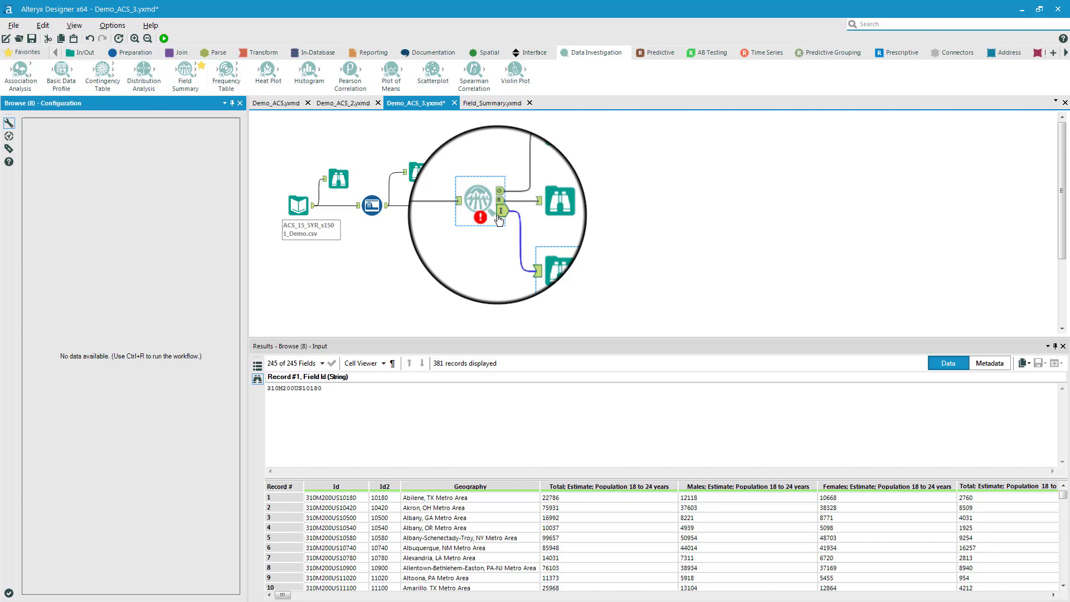
mouse_move(498, 207)
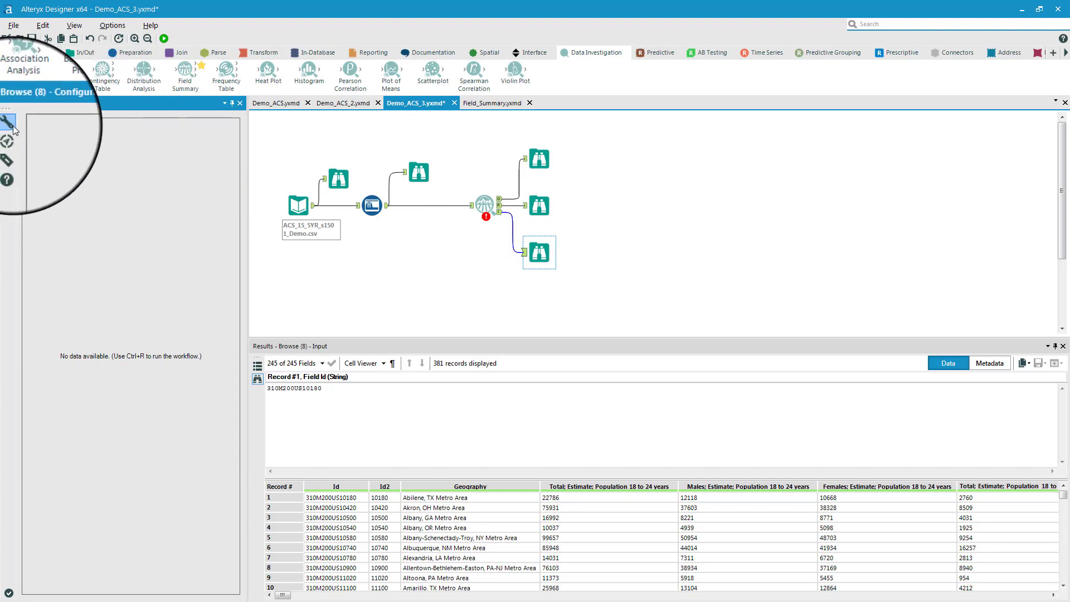
Step: Rename the Field Summary tool to 'Discriptive Statistics' in its Annotation settings
click(486, 206)
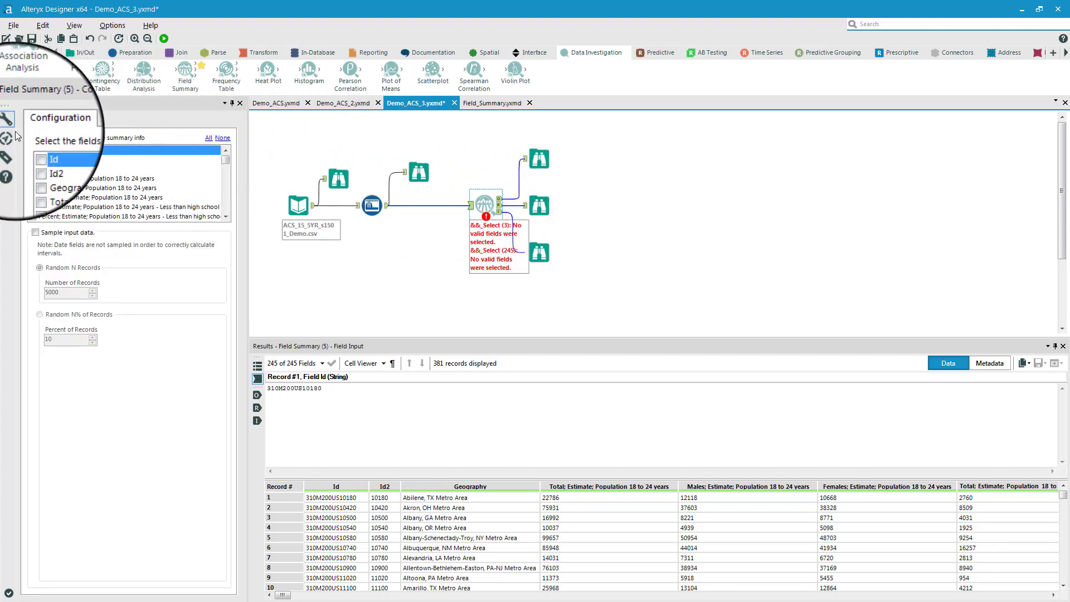
click(9, 139)
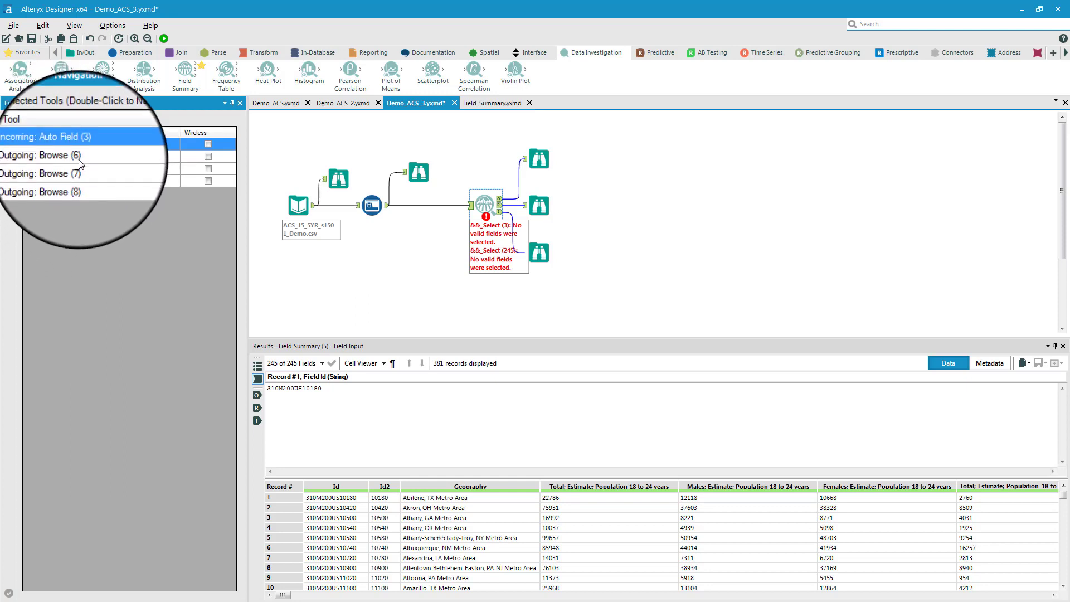
click(10, 150)
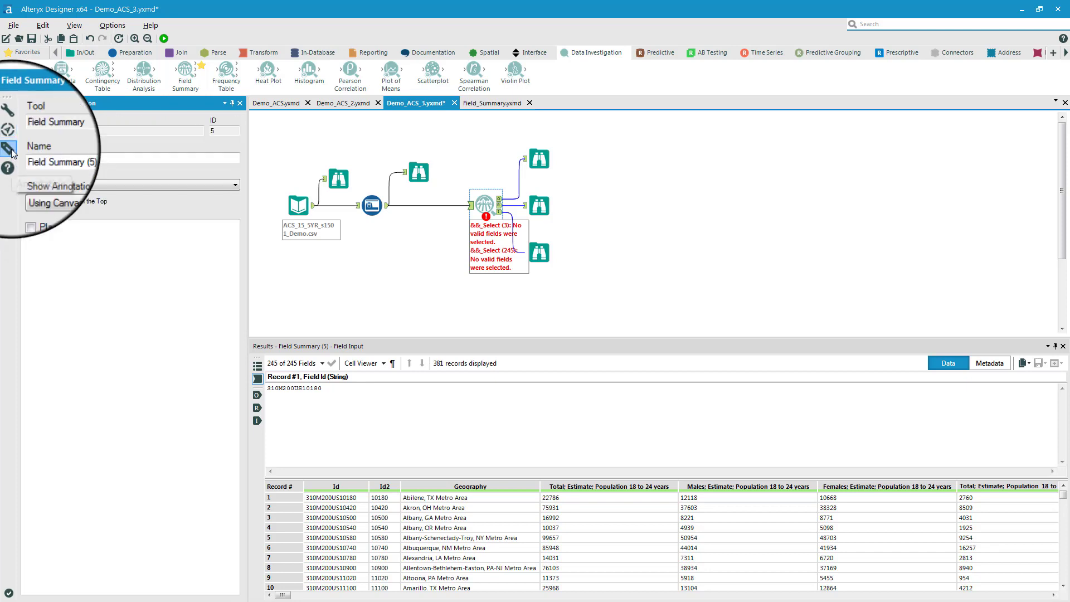
click(77, 161)
key(BackSpace)
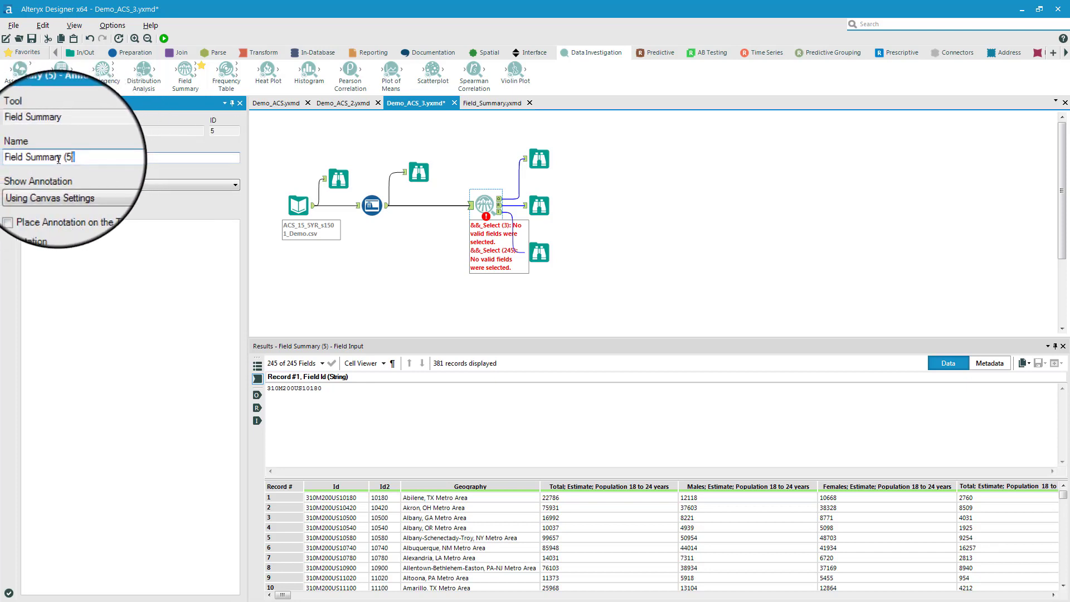
key(ctrl+z)
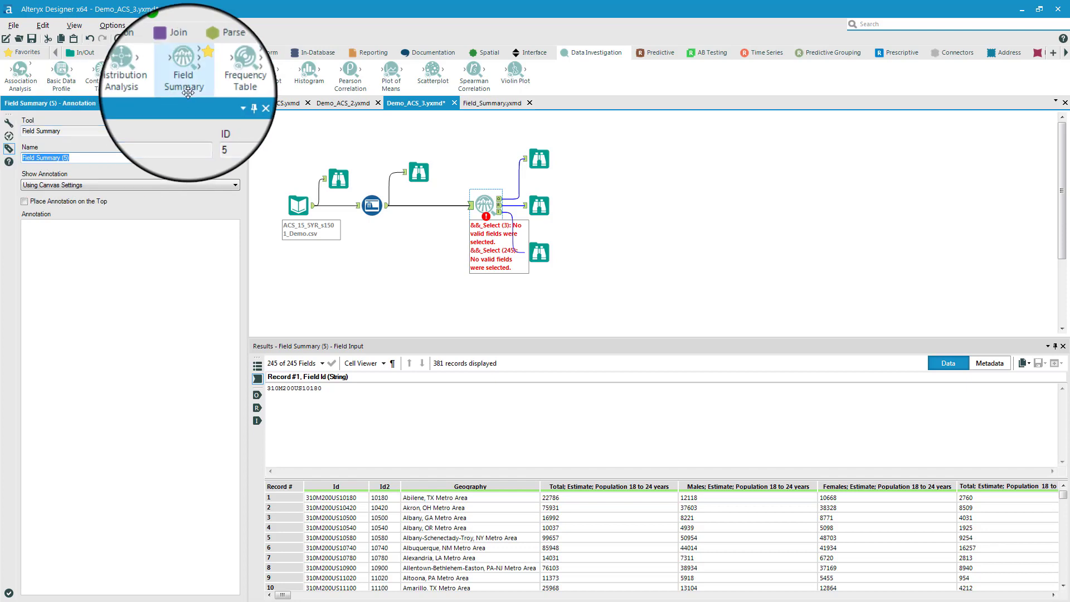
text(Discriptive Statistics)
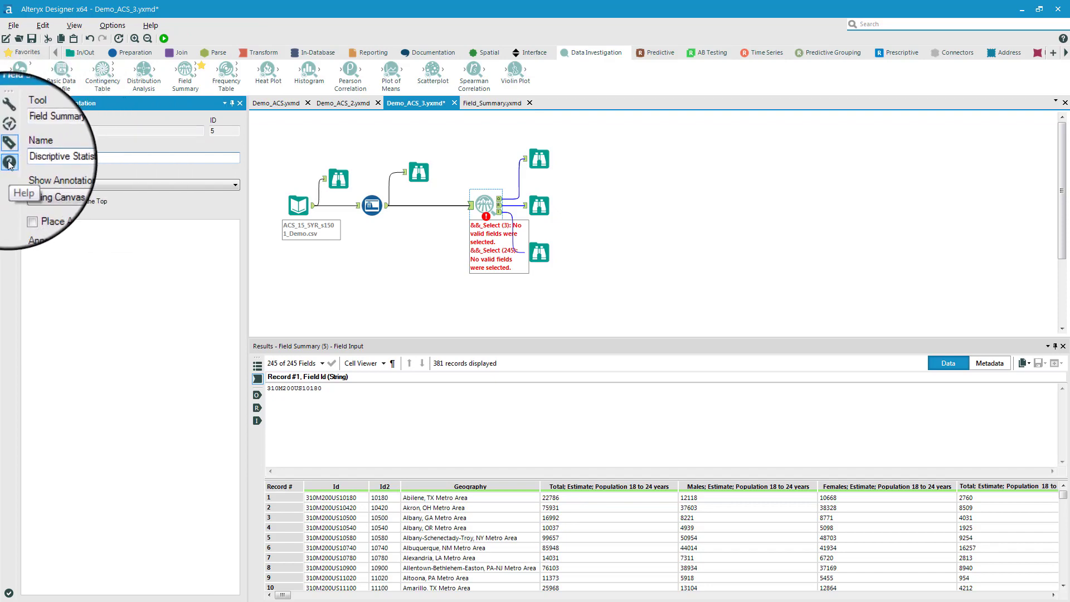
Step: Open the Field Summary help page with Configure the tool and View results expanded
click(9, 162)
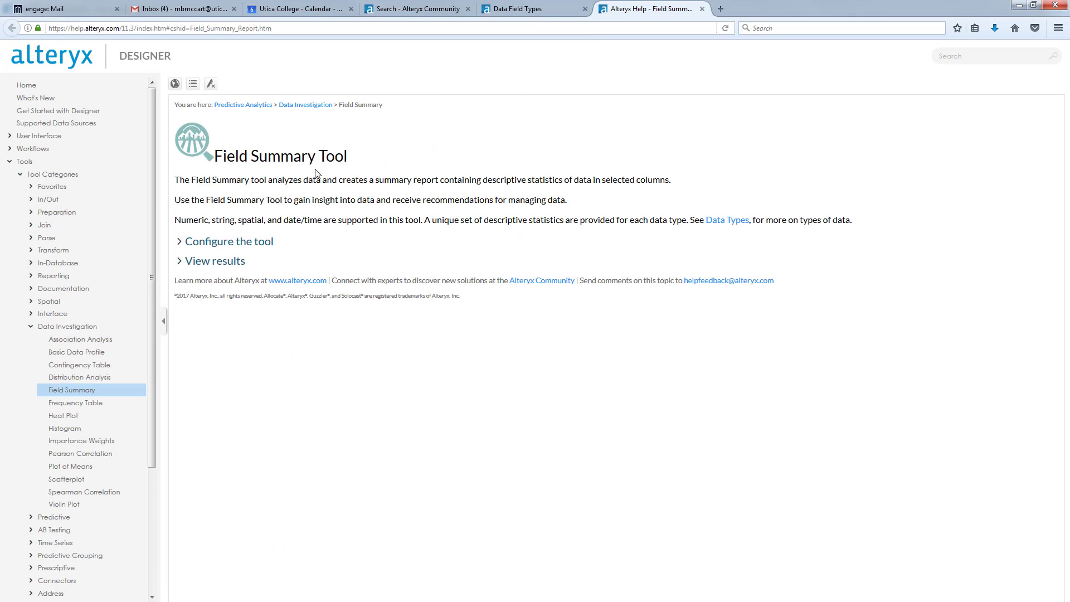
click(181, 244)
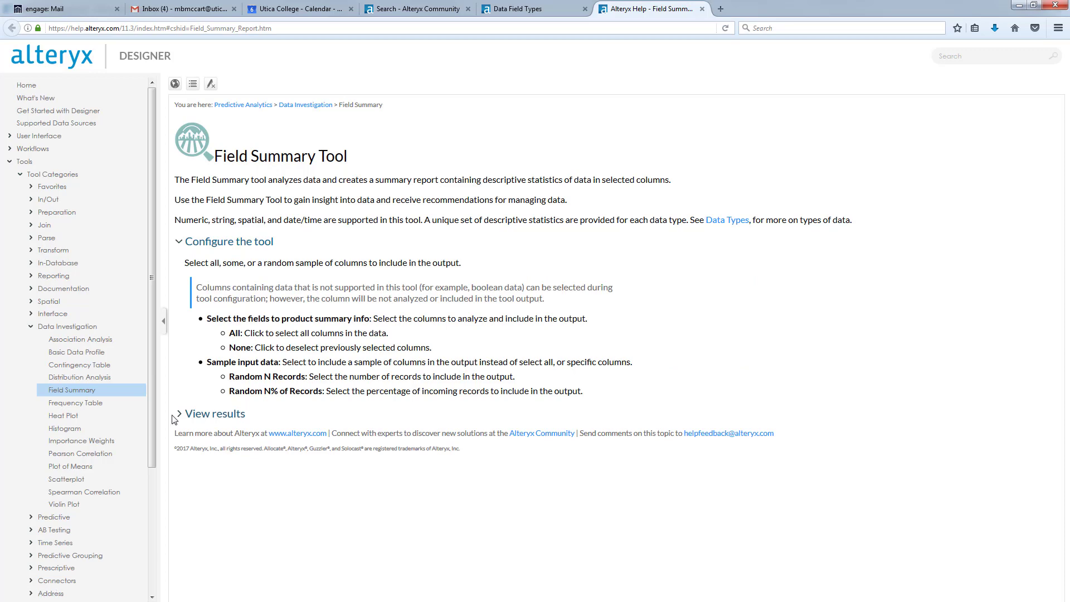
click(180, 415)
scroll(329, 398, down, 4)
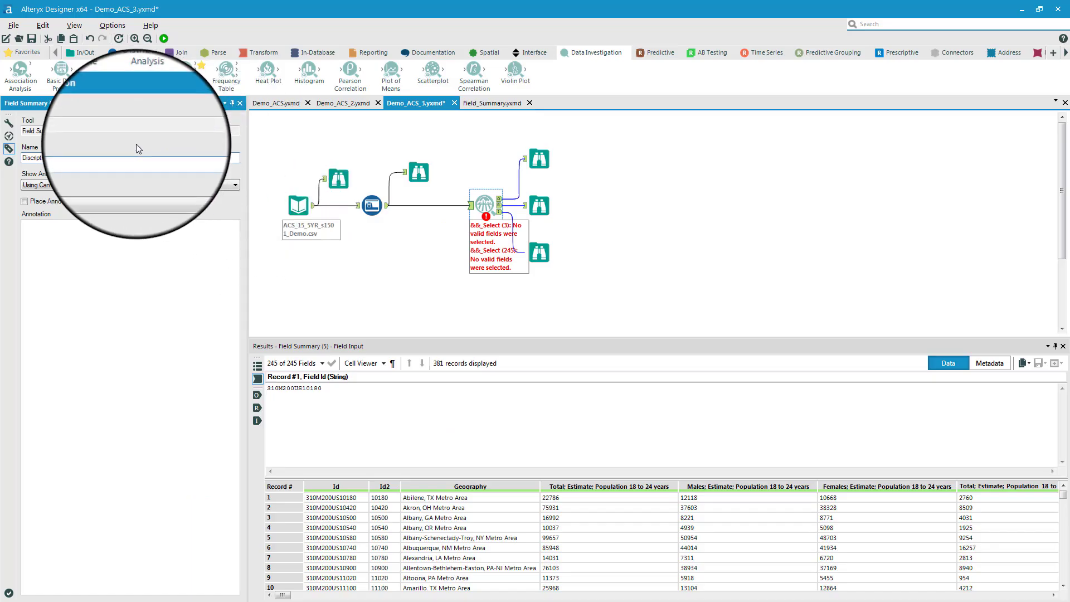
Step: Tick more Population 25 years and over fields for summarising in Field Summary
click(8, 124)
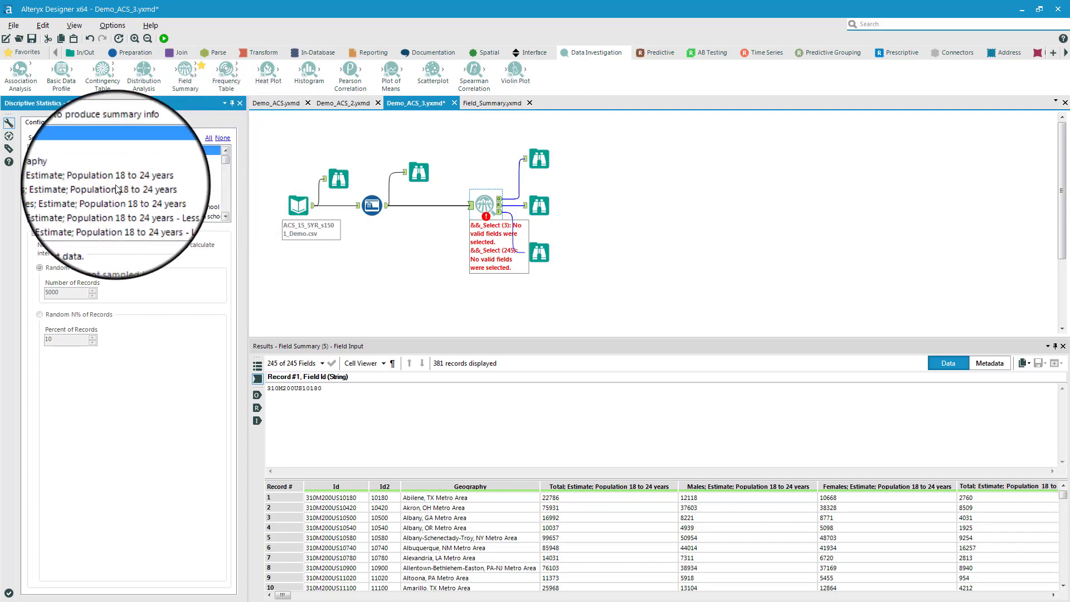
scroll(45, 178, down, 10)
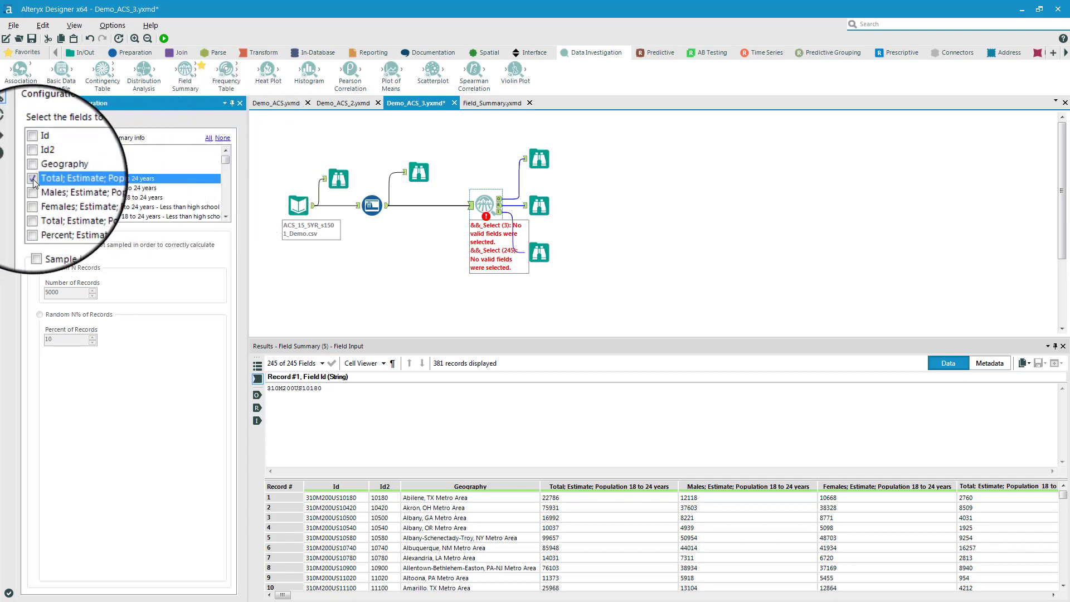
scroll(47, 167, up, 3)
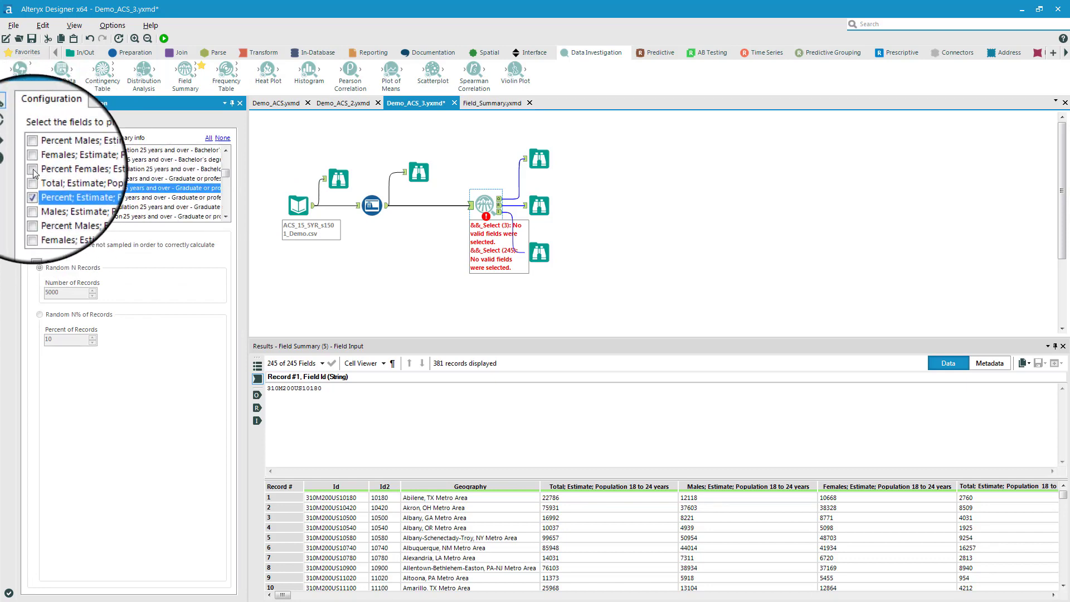
click(89, 151)
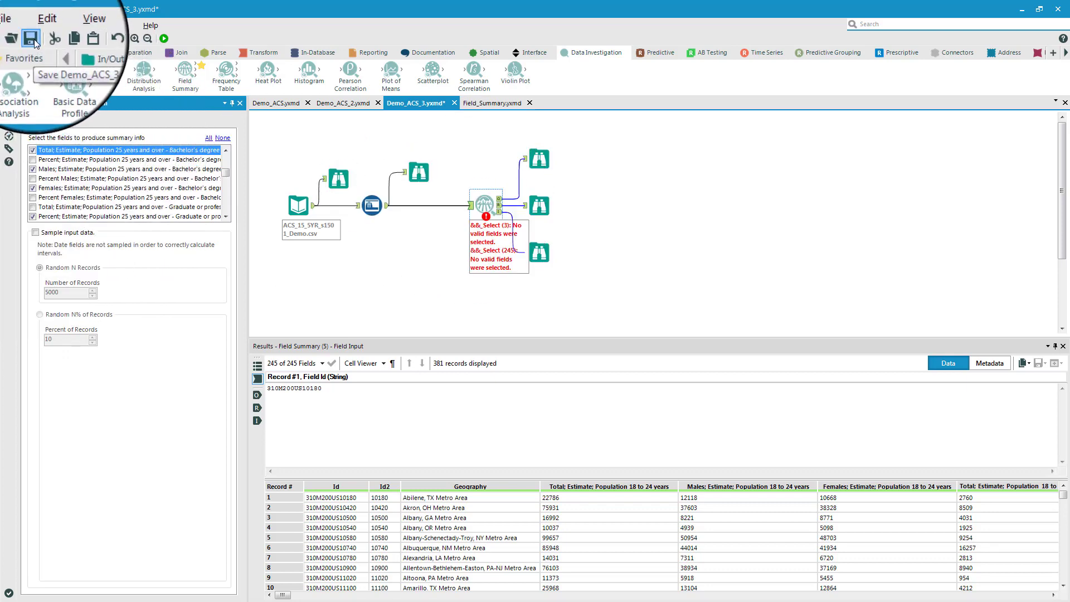
Step: Run the workflow and show the enlarged statistics table for the five summarised fields
click(163, 38)
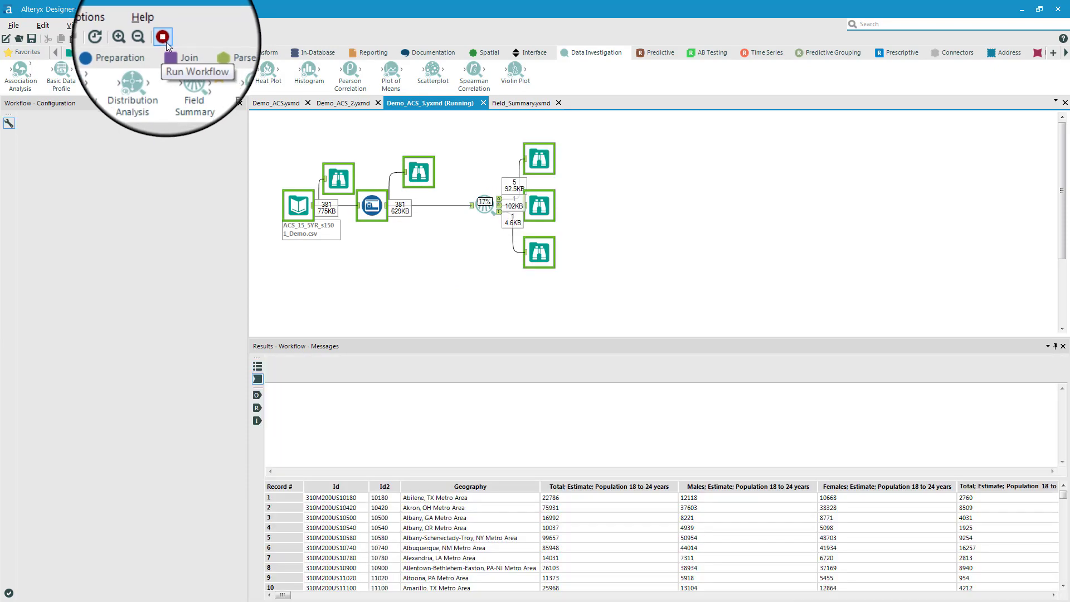
click(486, 205)
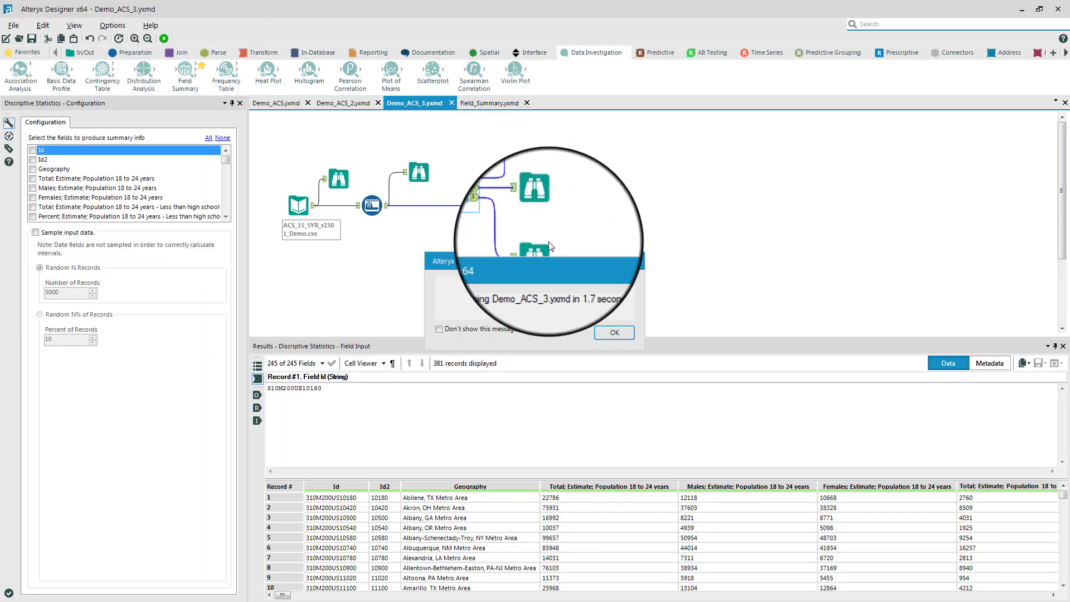
click(613, 333)
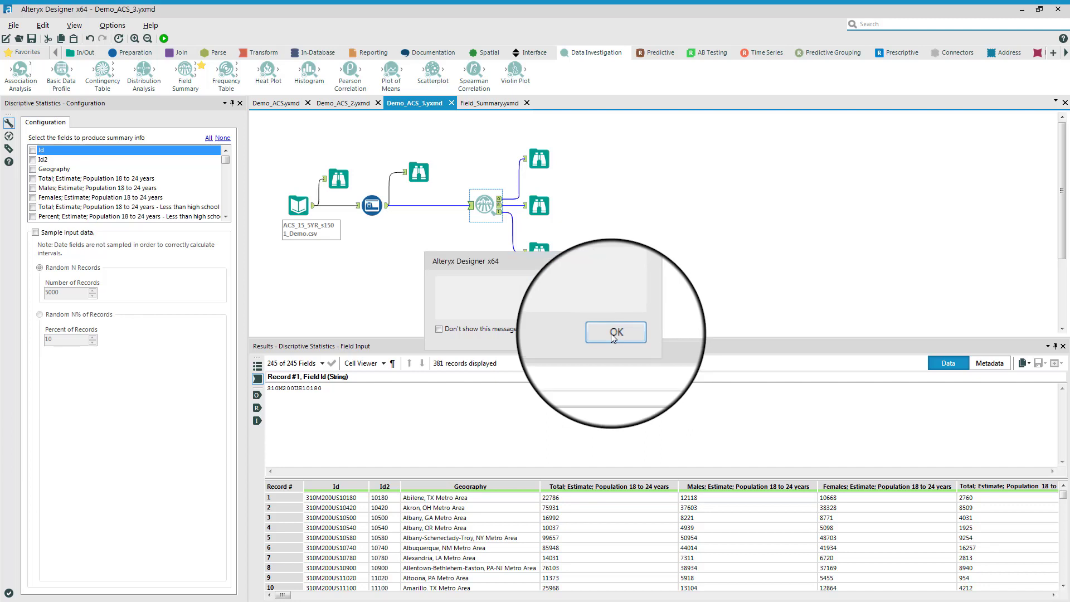
click(540, 159)
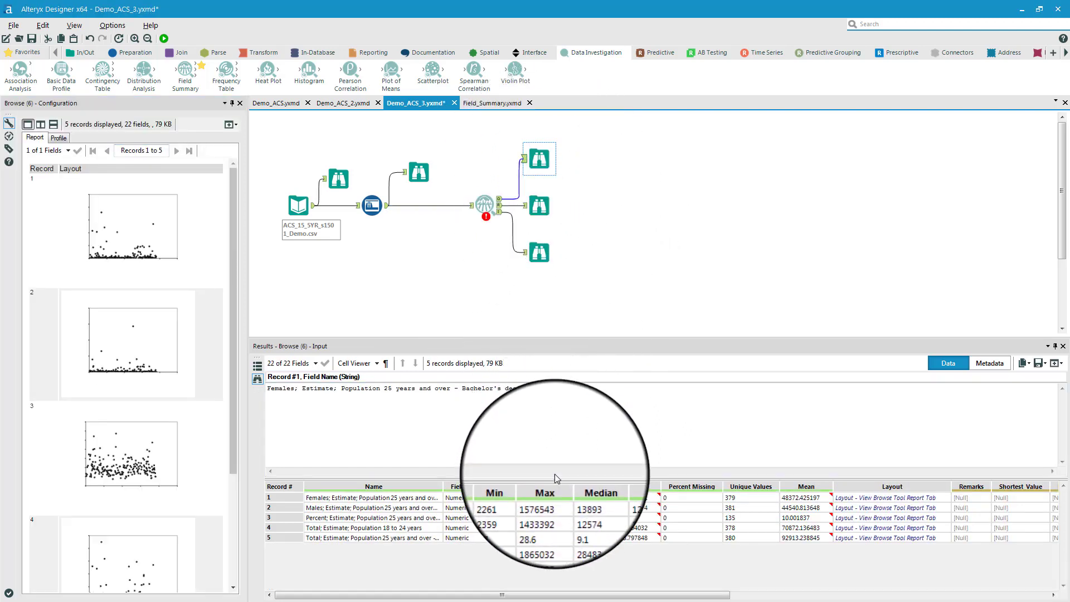
drag(557, 475, 554, 339)
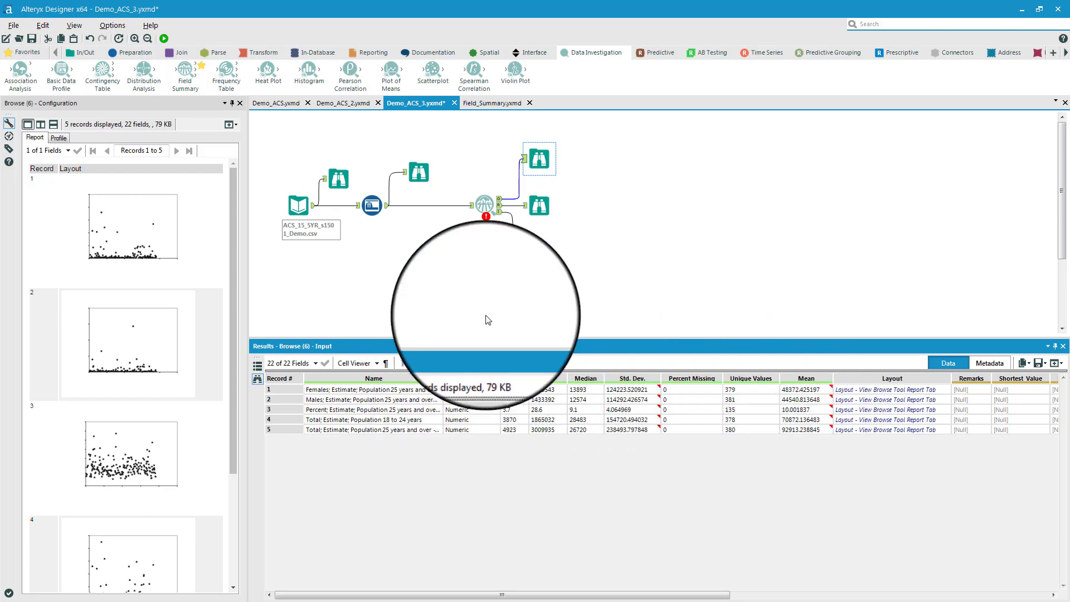
Step: Open the second output's Numeric Fields plot report in its own maximized window
click(504, 221)
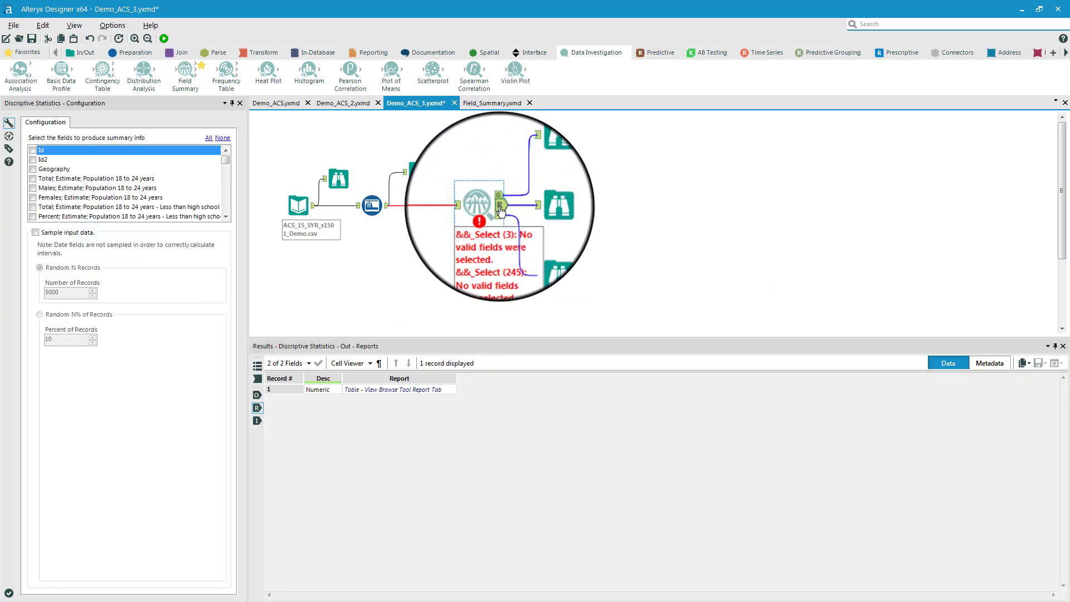
click(532, 201)
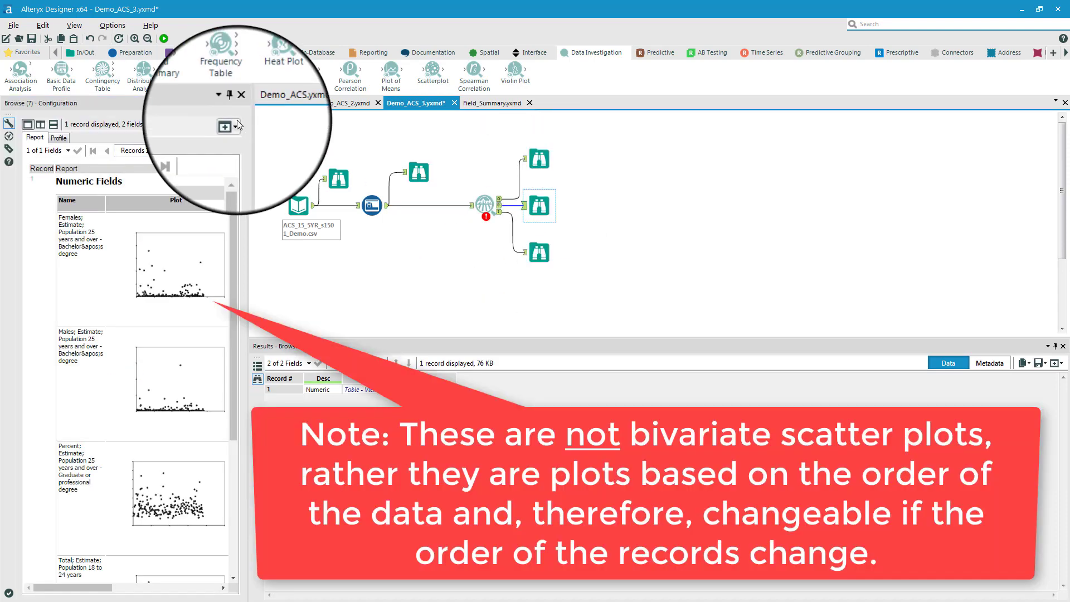
click(237, 126)
click(215, 138)
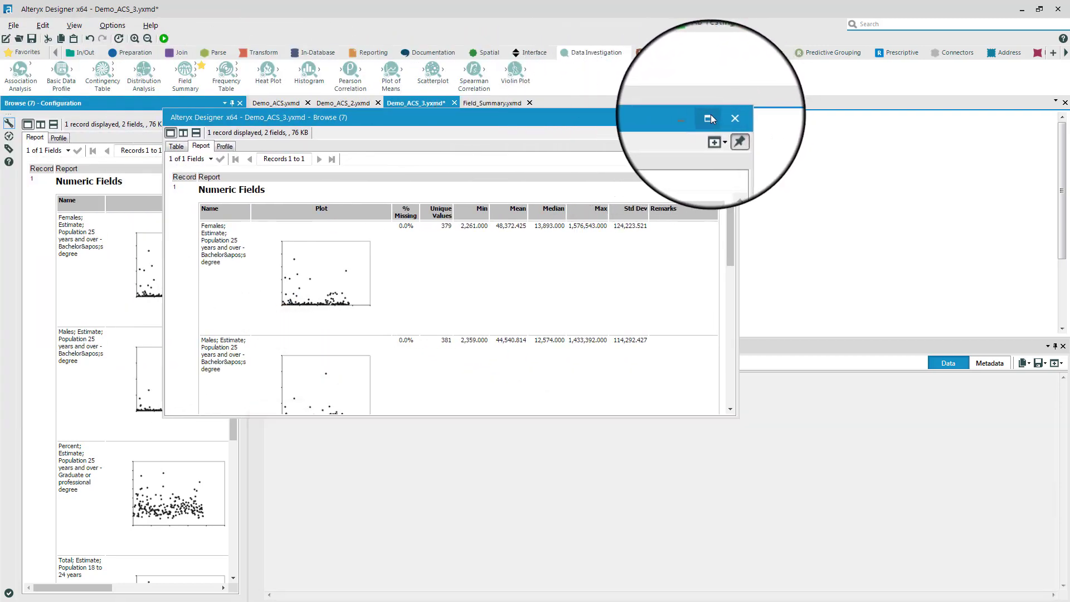
click(711, 115)
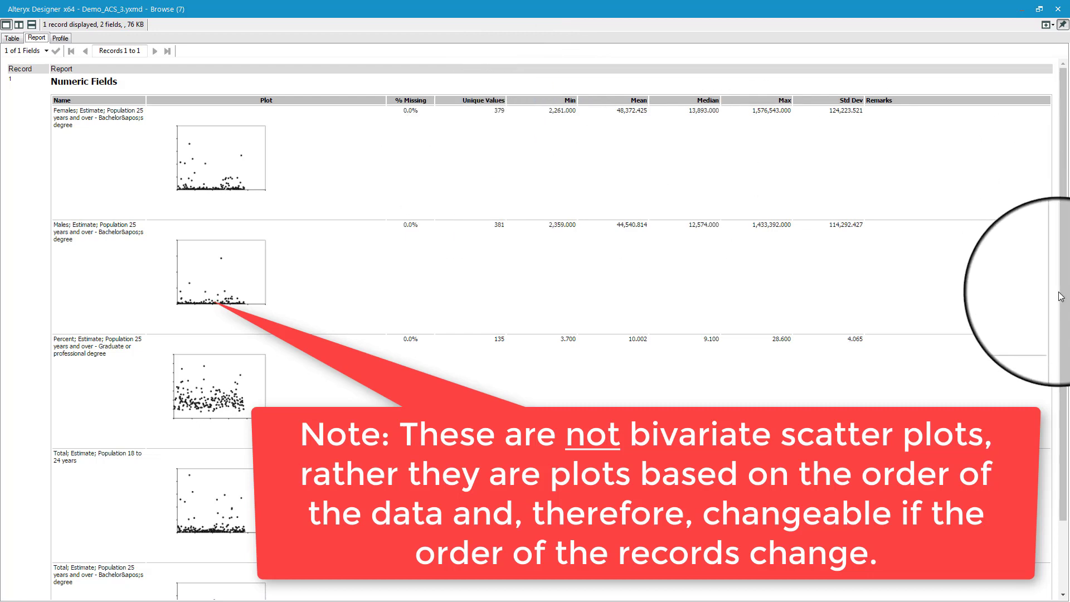
Step: Review the report's field plots, selecting and then clearing the statistics rows
scroll(1062, 370, down, 3)
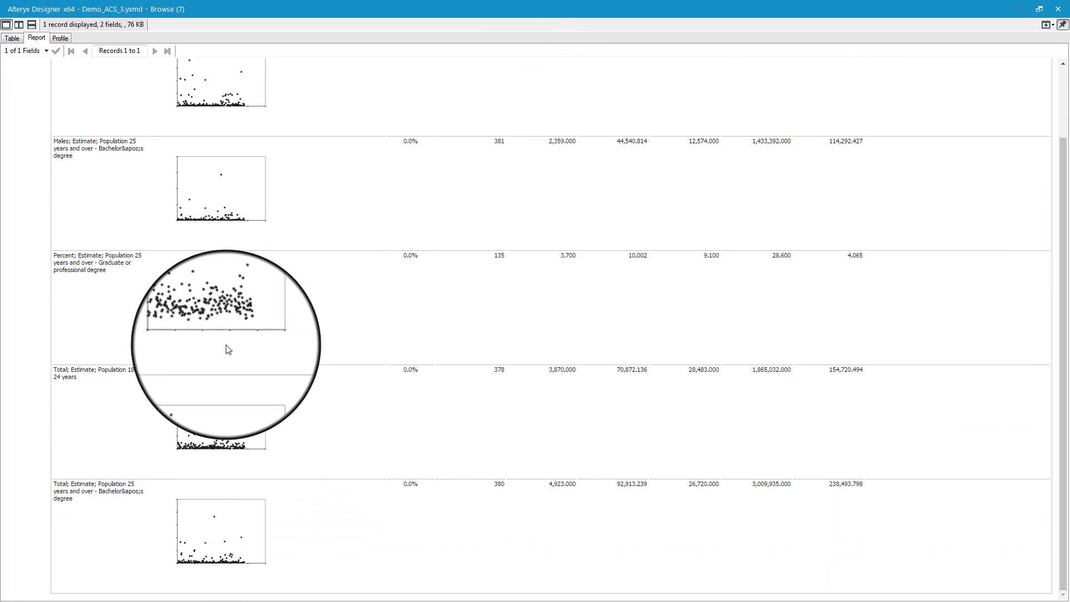
scroll(223, 346, up, 3)
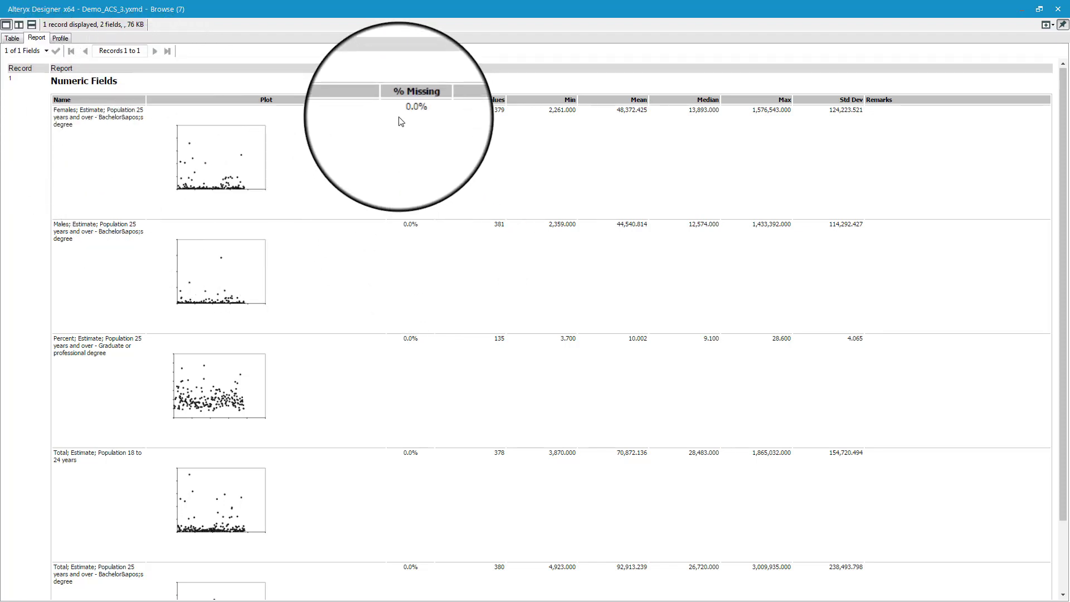
drag(398, 102, 290, 423)
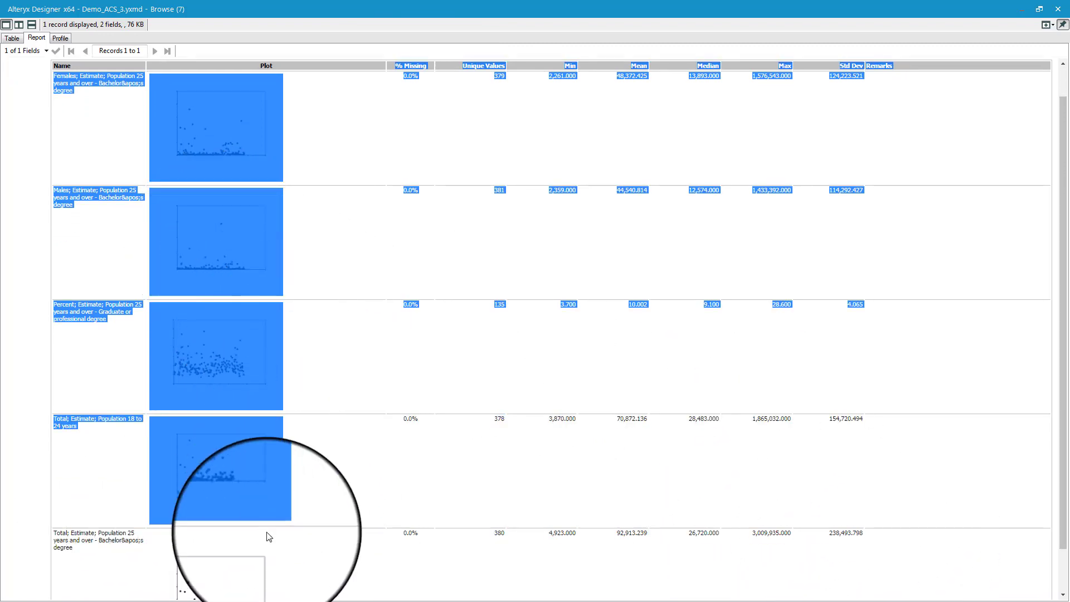
click(405, 534)
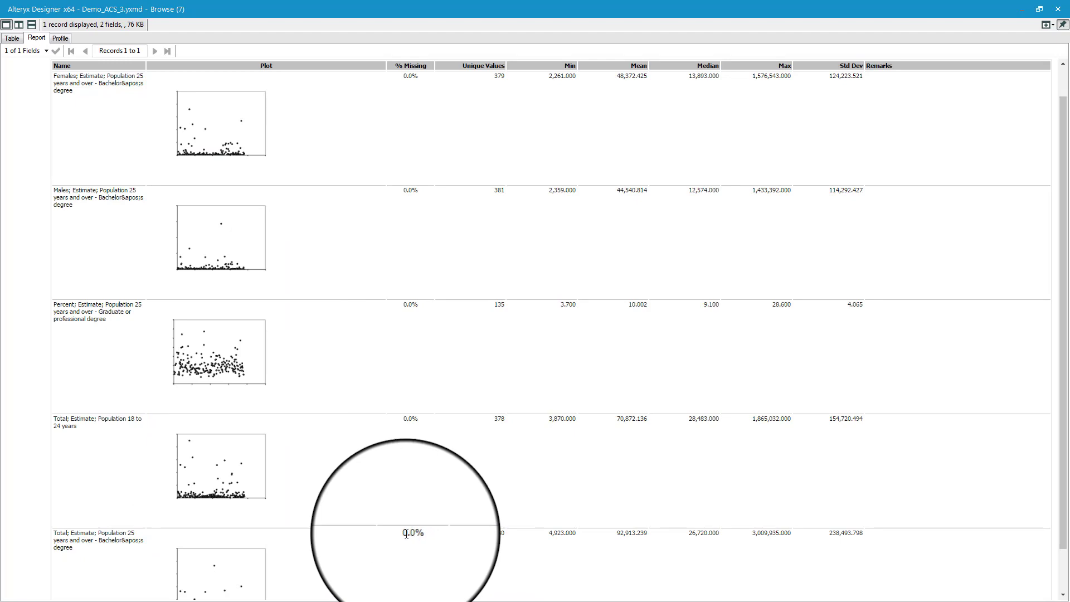
Step: Close the full-screen report, open the third output's histogram dashboard, and complete its guided tour
click(1058, 9)
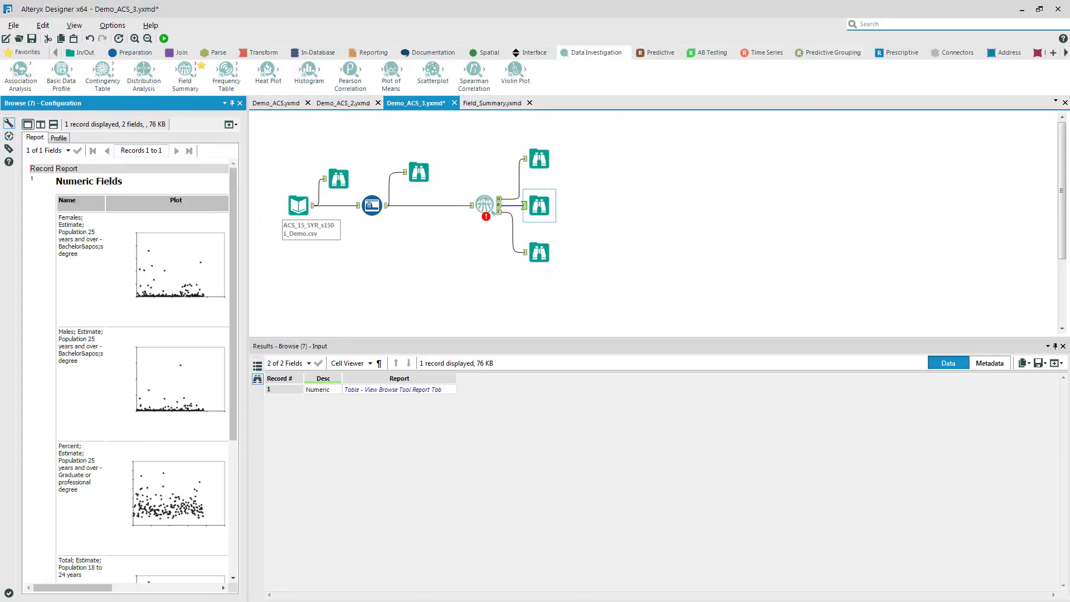
click(539, 254)
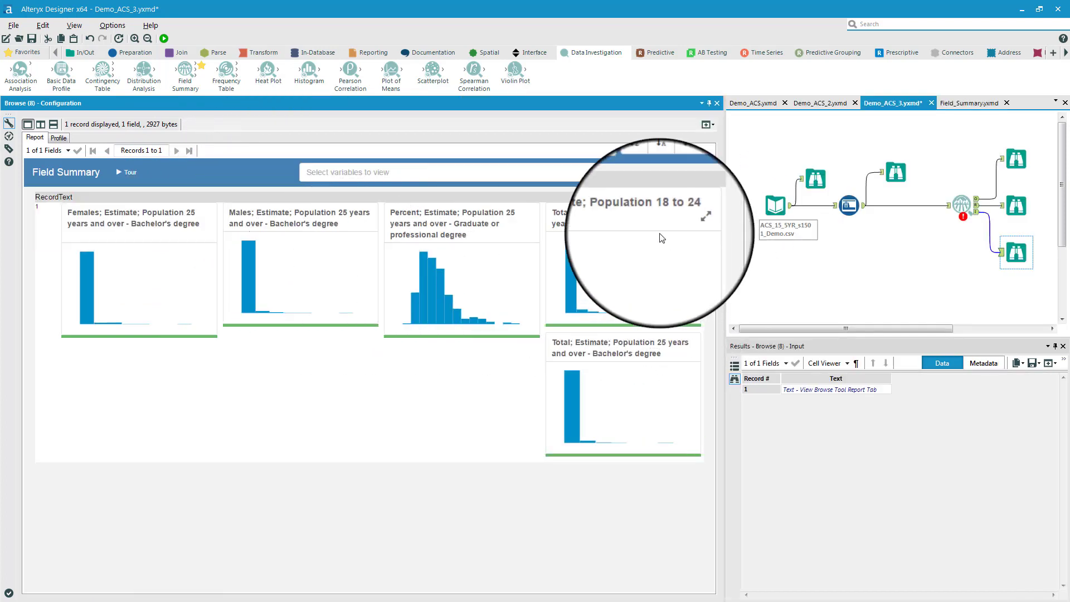
click(127, 172)
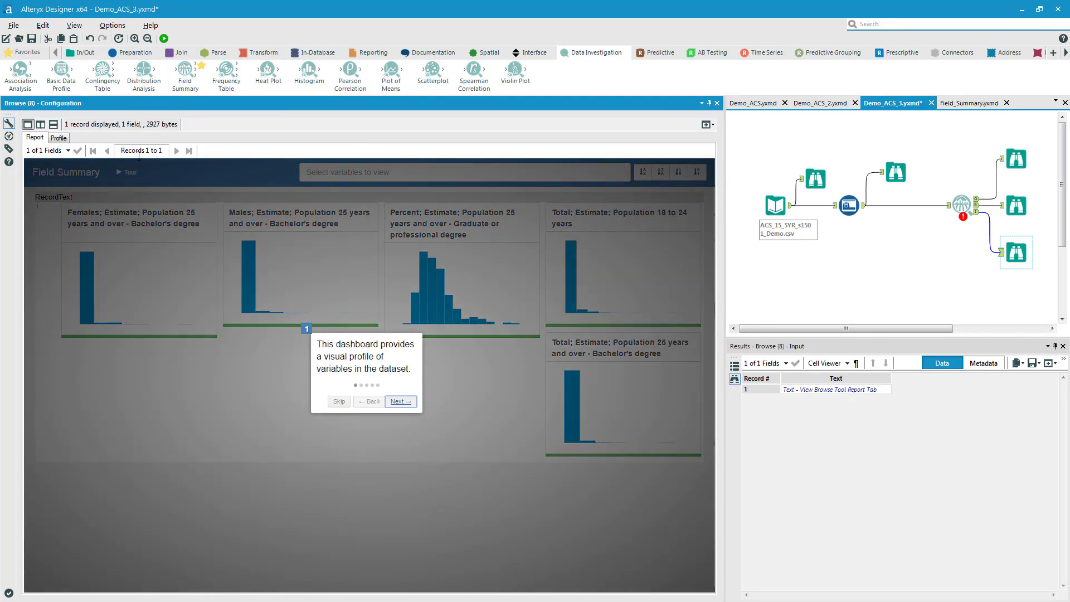
click(397, 402)
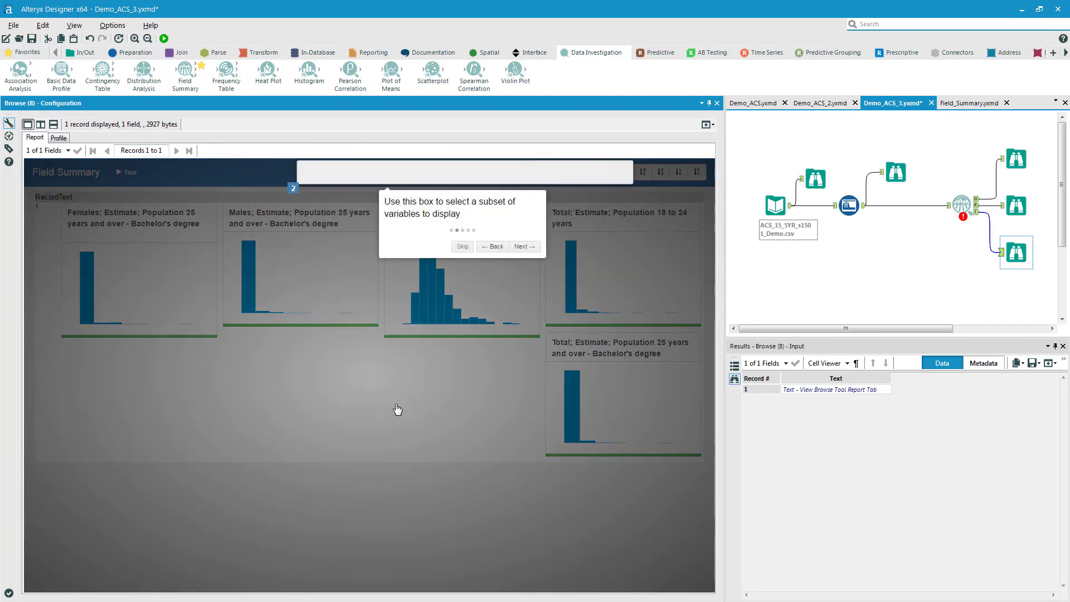
click(525, 247)
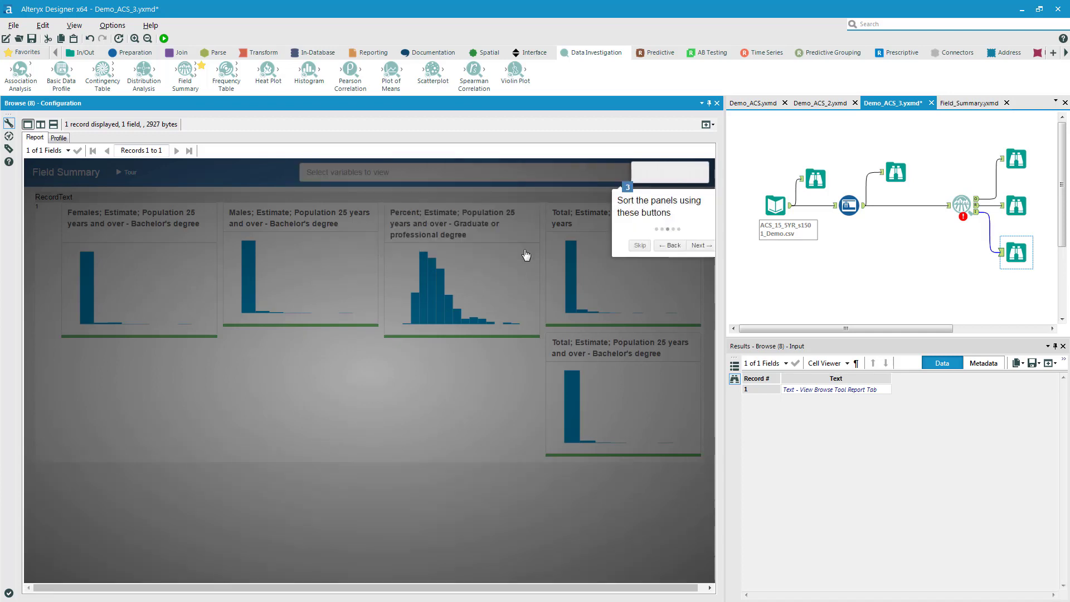
click(697, 246)
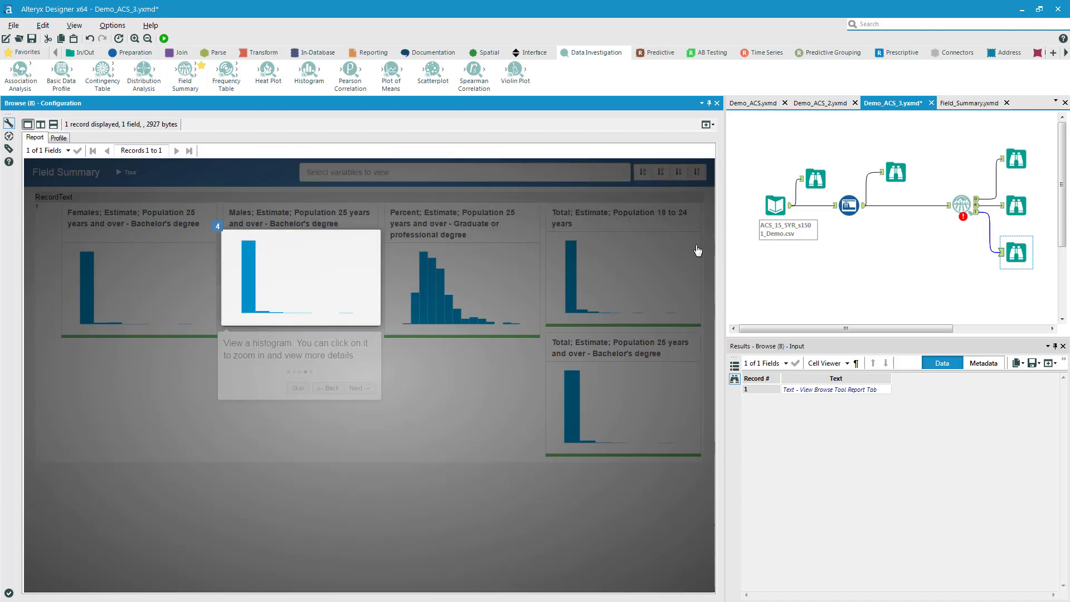
click(360, 388)
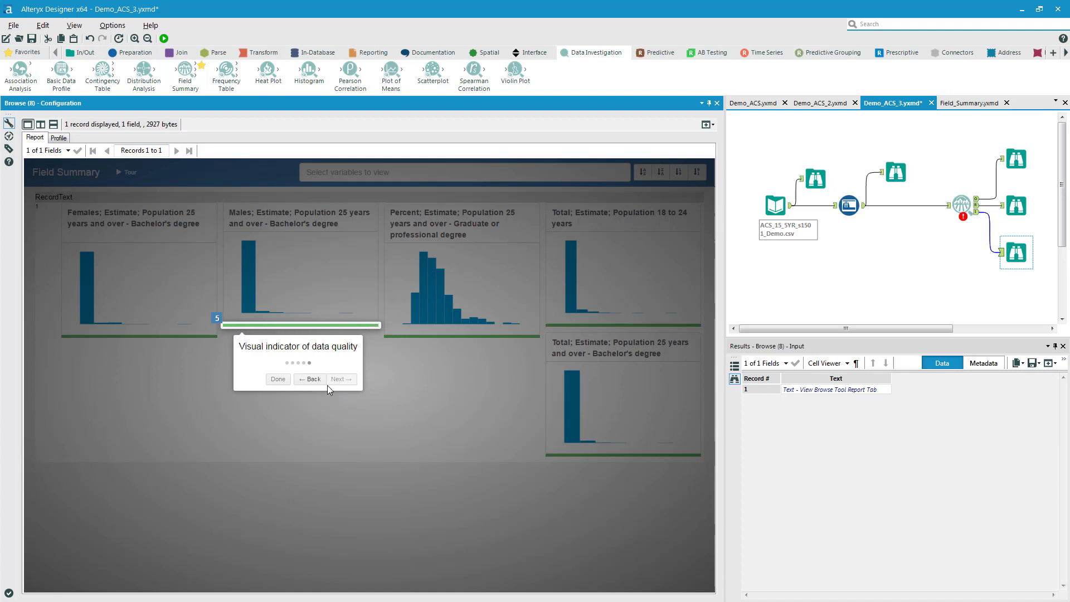
click(277, 380)
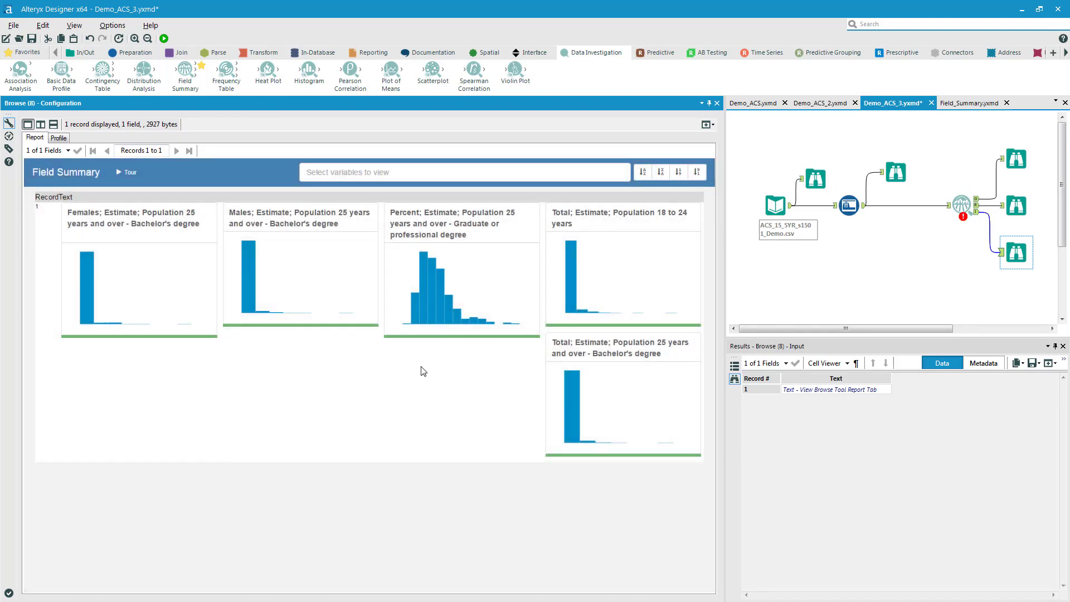
Step: Sort the histogram cards Z-A then 1-9, and narrow the panel to stack them in one column
mouse_move(415, 299)
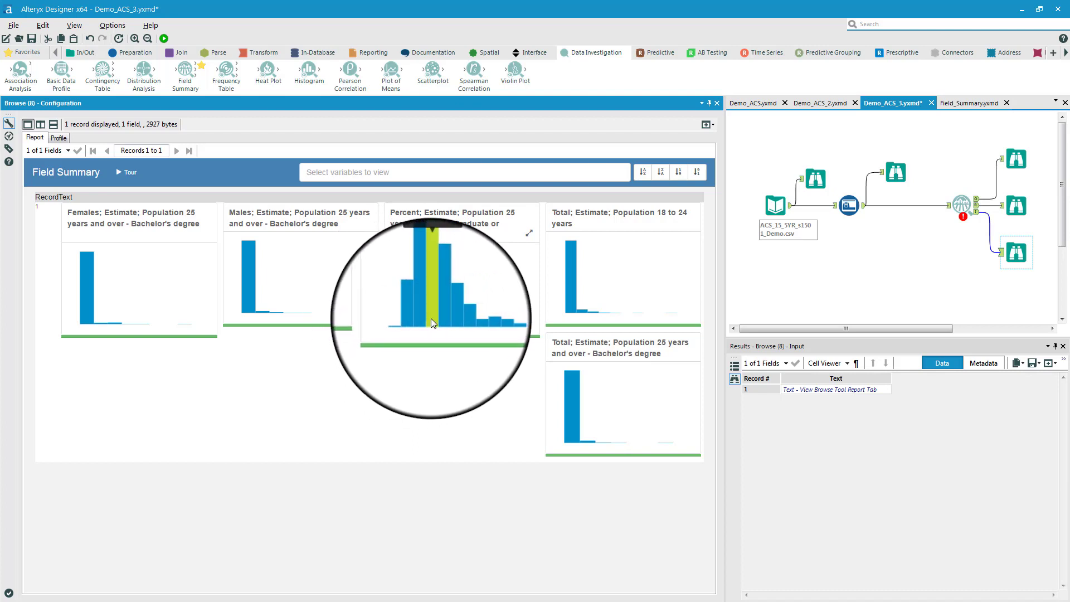
mouse_move(446, 322)
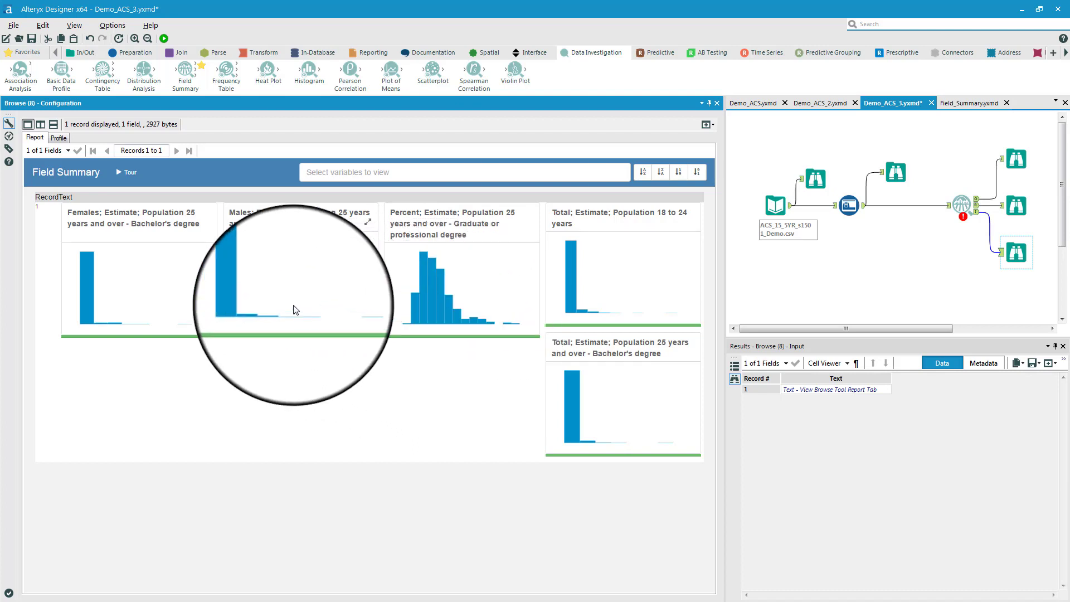
mouse_move(98, 327)
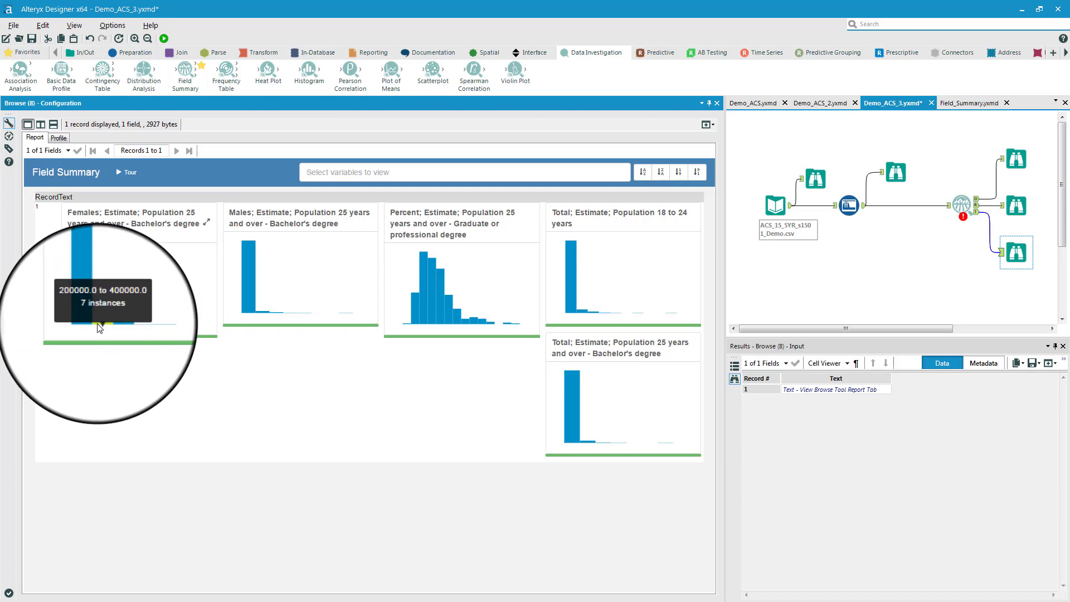
click(661, 171)
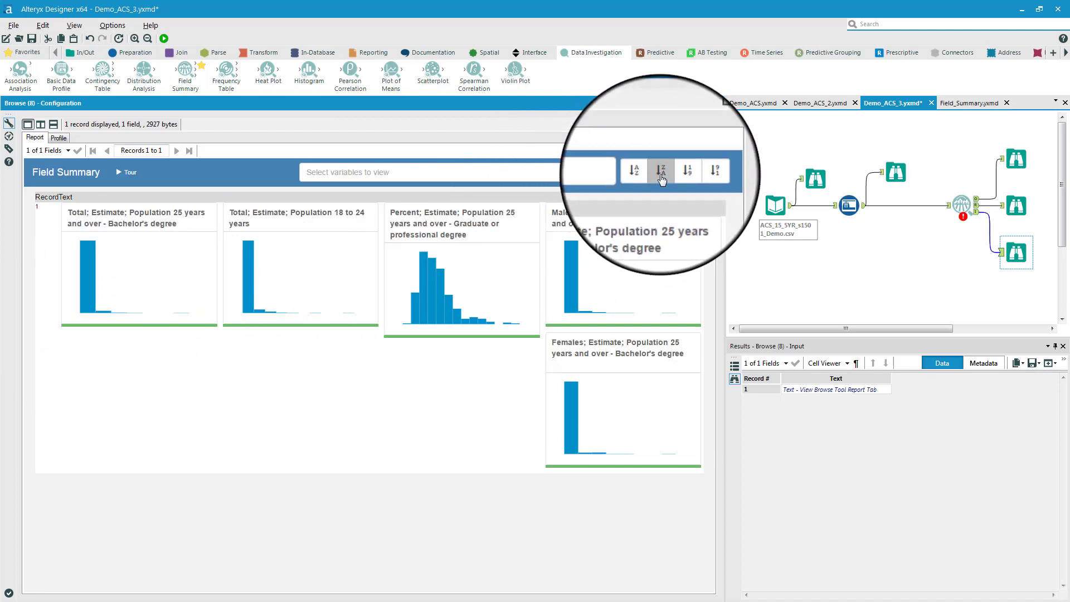
click(678, 172)
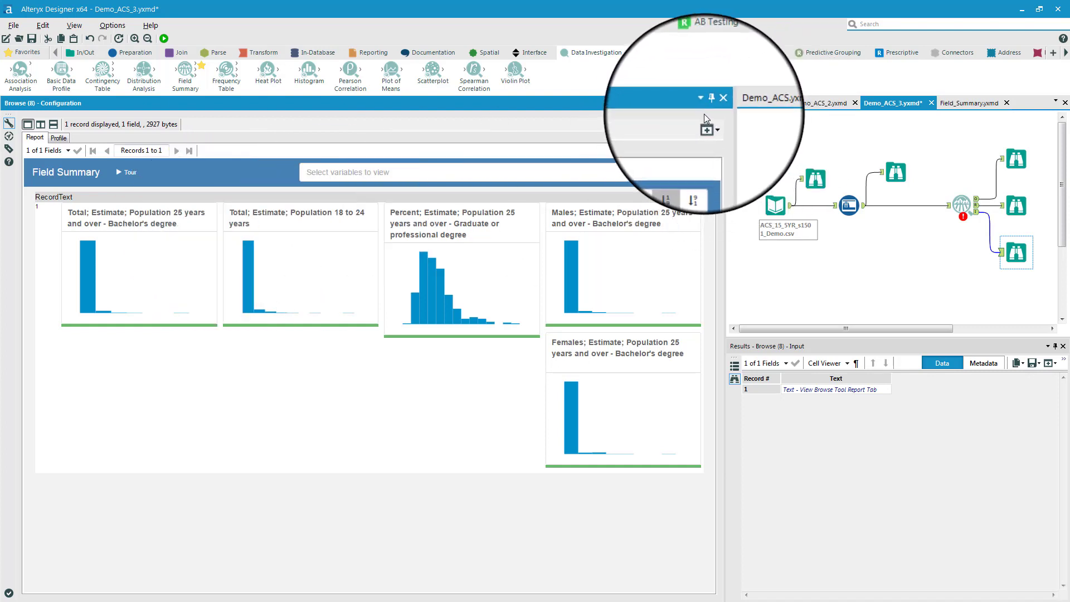
drag(724, 112, 215, 156)
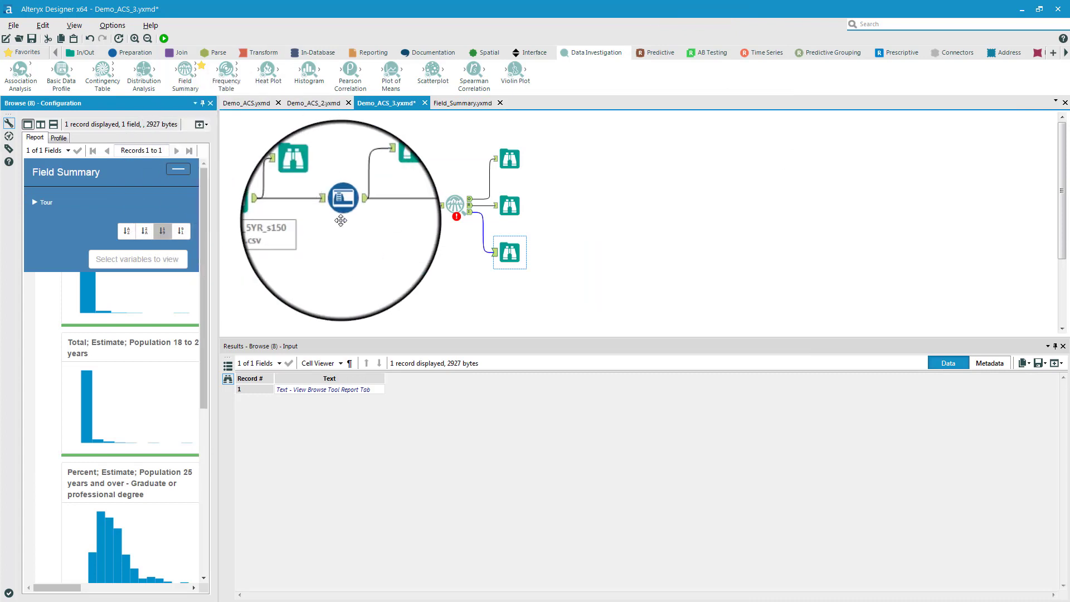